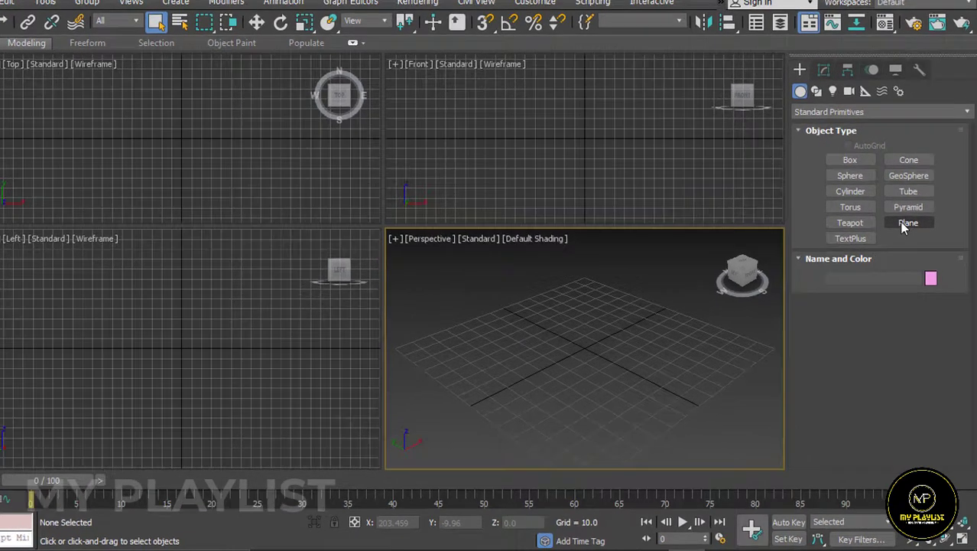
Step: Create a plane about 96 long and 106 wide on the grid in the perspective view
{"action": "left_click", "coordinate": [911, 236]}
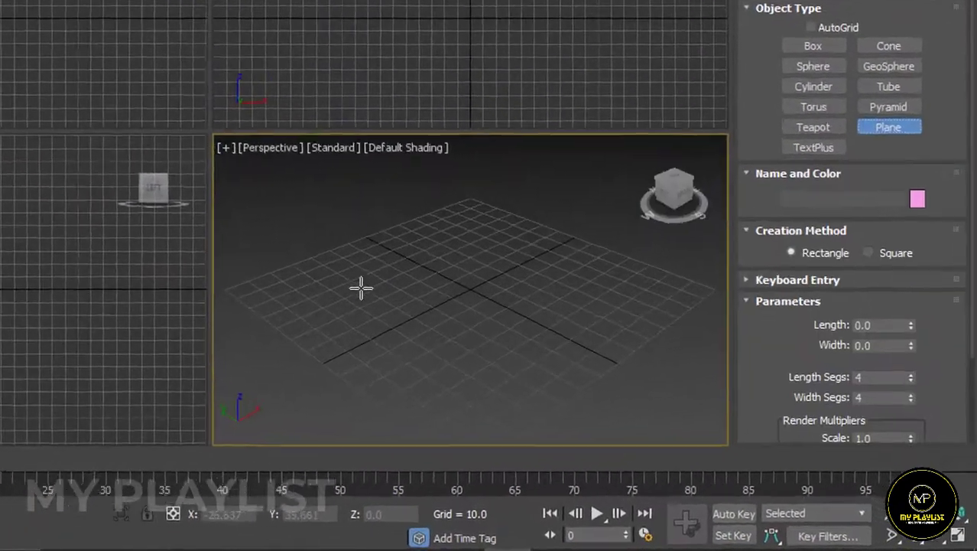
{"action": "left_click_drag", "start_coordinate": [482, 370], "coordinate": [543, 407]}
{"action": "left_click_drag", "start_coordinate": [368, 349], "coordinate": [667, 284]}
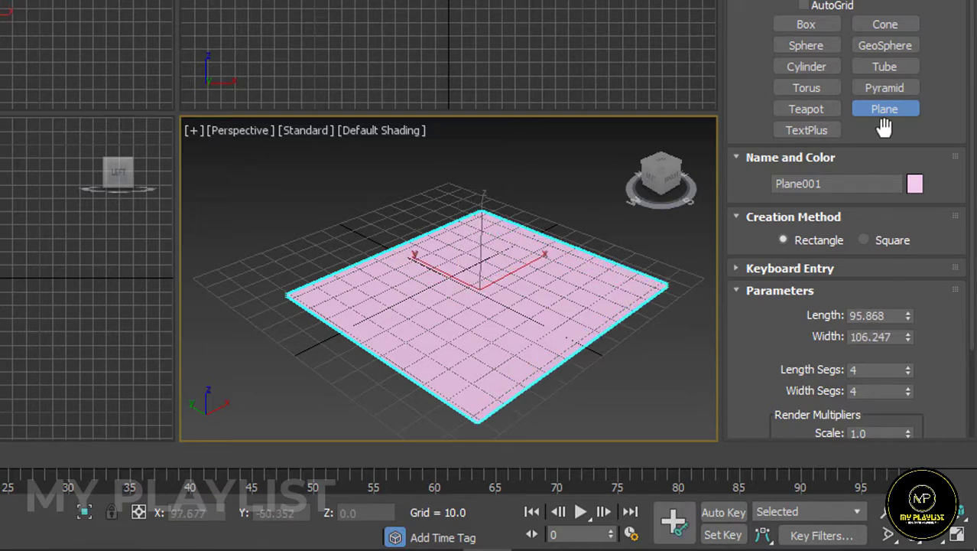
Step: Create a box about 21 long, 43 wide and 13 high on the middle of the plane
{"action": "left_click", "coordinate": [807, 23]}
{"action": "left_click_drag", "start_coordinate": [419, 308], "coordinate": [538, 272]}
{"action": "left_click", "coordinate": [541, 254]}
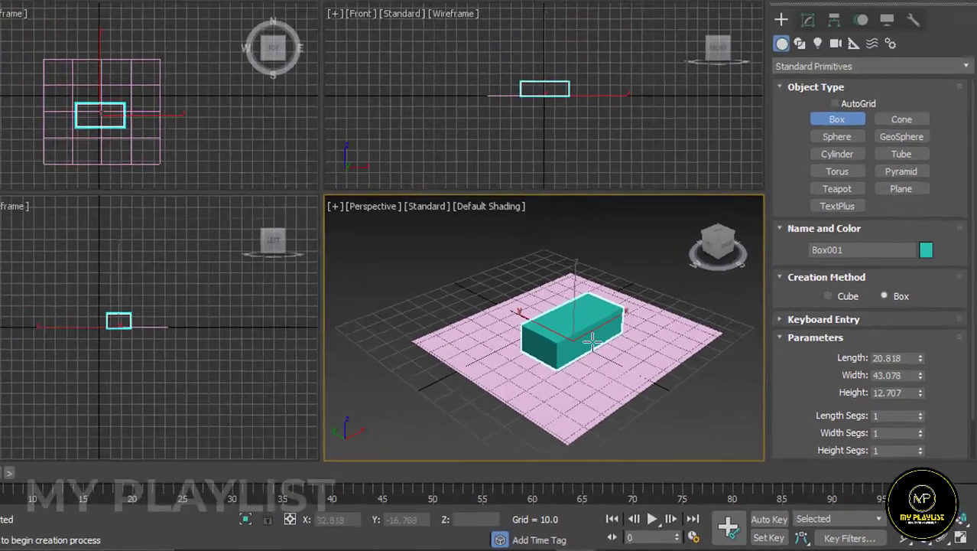
{"action": "scroll", "coordinate": [582, 367], "scroll_direction": "up", "scroll_amount": 3}
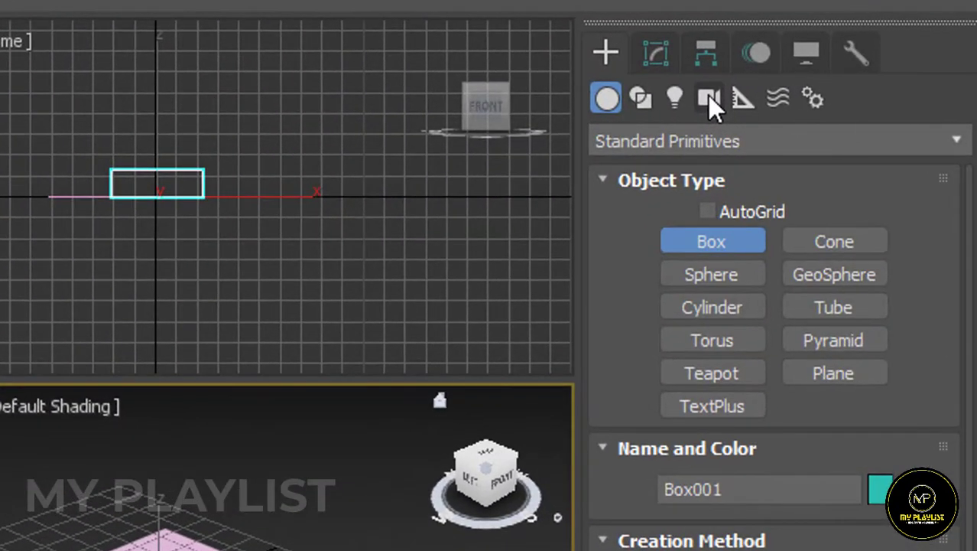
Step: Create a standard Target camera in the Left view, raised in front of the box and aimed at it
{"action": "left_click", "coordinate": [708, 96]}
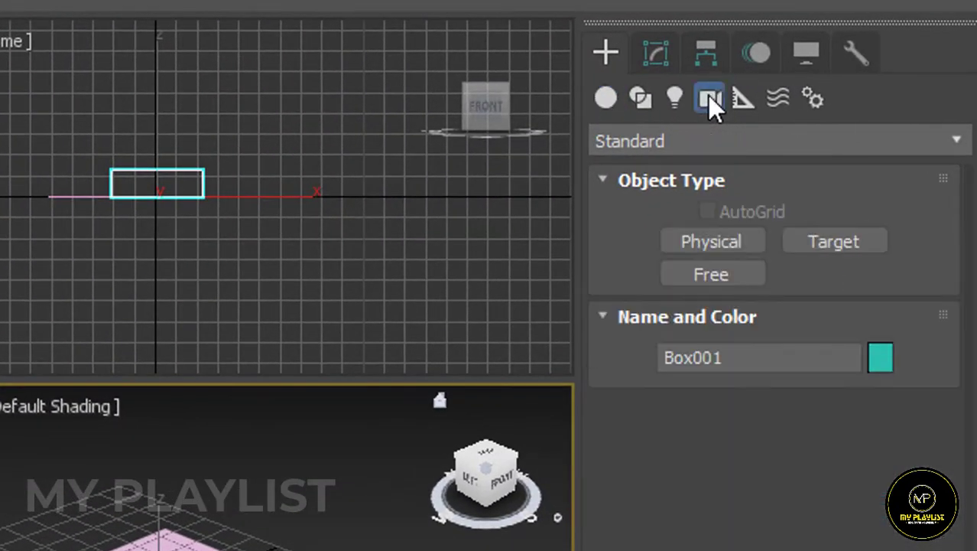
{"action": "left_click", "coordinate": [668, 143]}
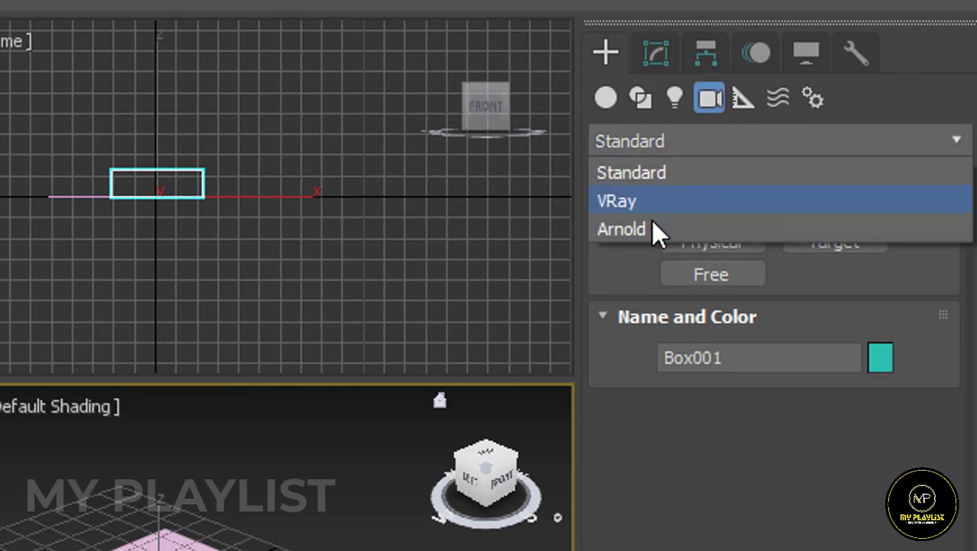
{"action": "left_click", "coordinate": [666, 172]}
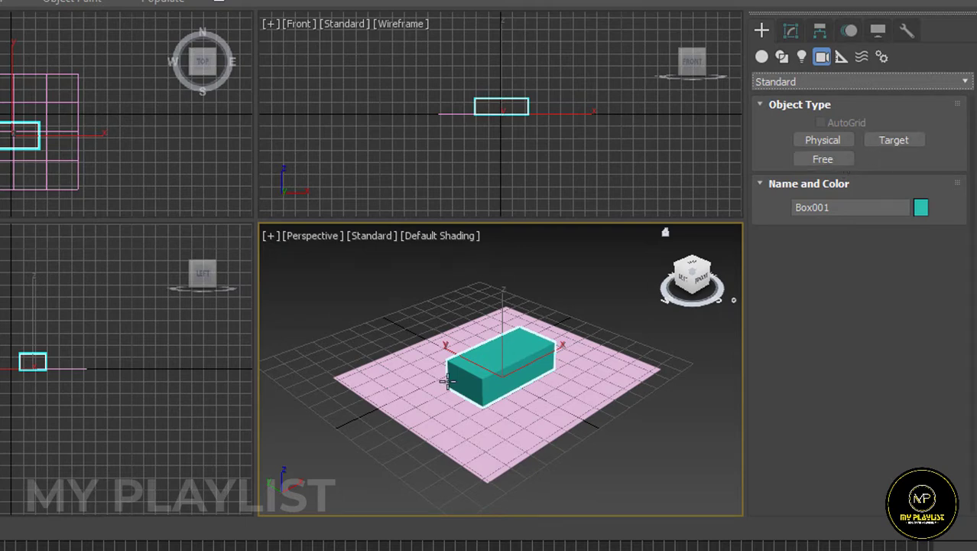
{"action": "scroll", "coordinate": [501, 345], "scroll_direction": "down", "scroll_amount": 2}
{"action": "left_click", "coordinate": [894, 140]}
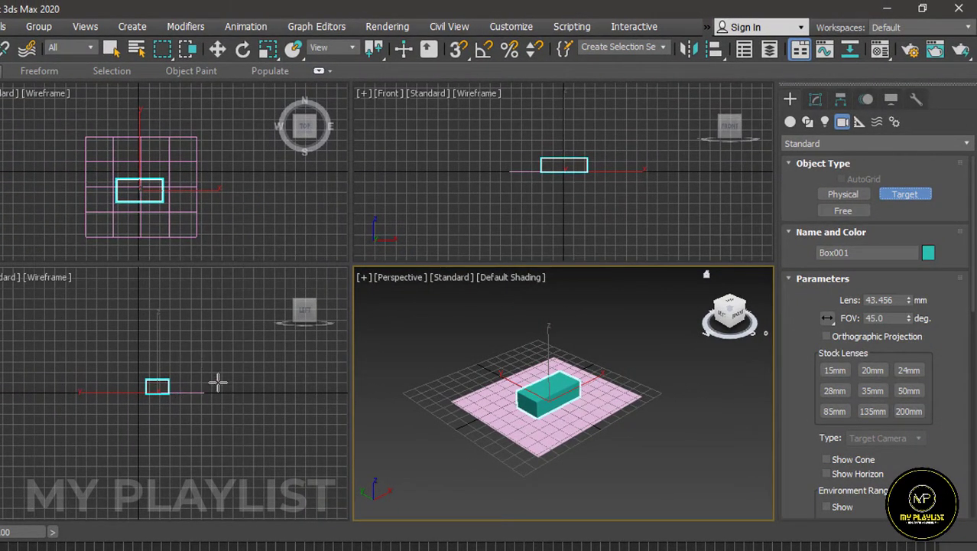
{"action": "left_click_drag", "start_coordinate": [220, 360], "coordinate": [164, 385]}
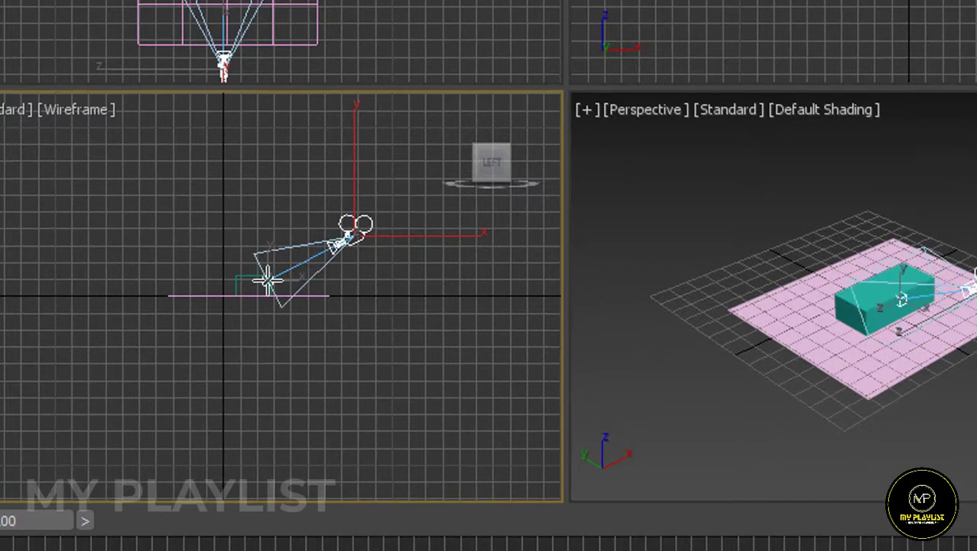
{"action": "left_click_drag", "start_coordinate": [264, 283], "coordinate": [266, 279]}
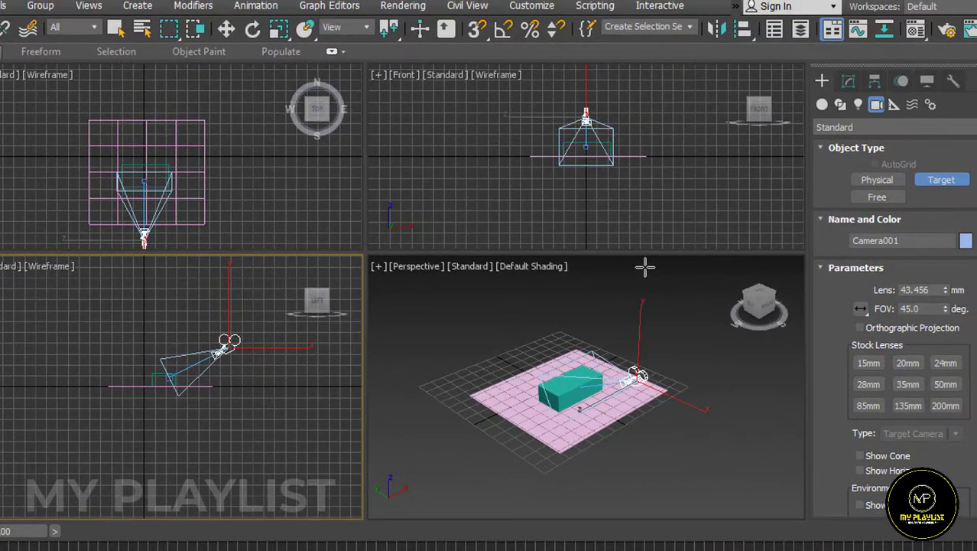
Step: Show Camera001 in the perspective viewport and widen its field of view to 61 degrees
{"action": "left_click", "coordinate": [420, 265]}
{"action": "mouse_move", "coordinate": [496, 283]}
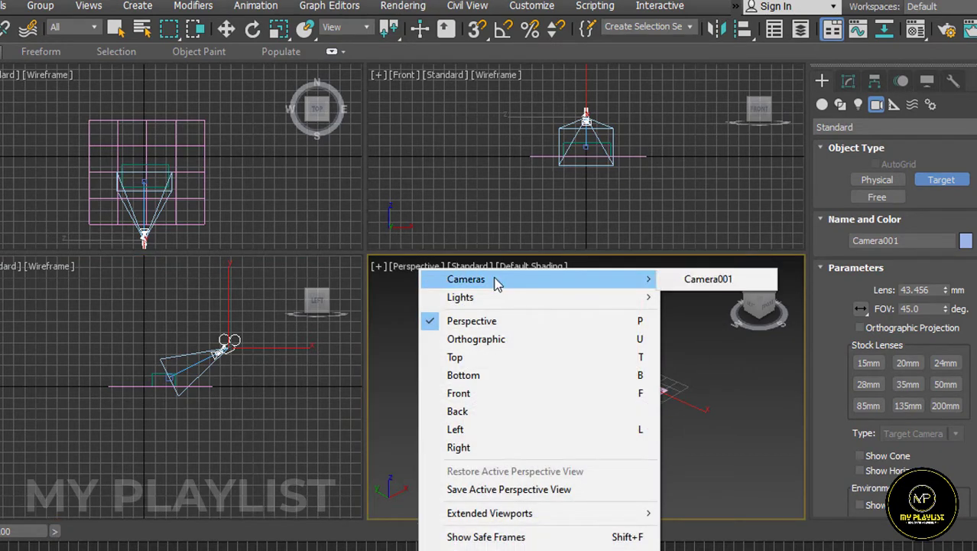
{"action": "left_click", "coordinate": [689, 279]}
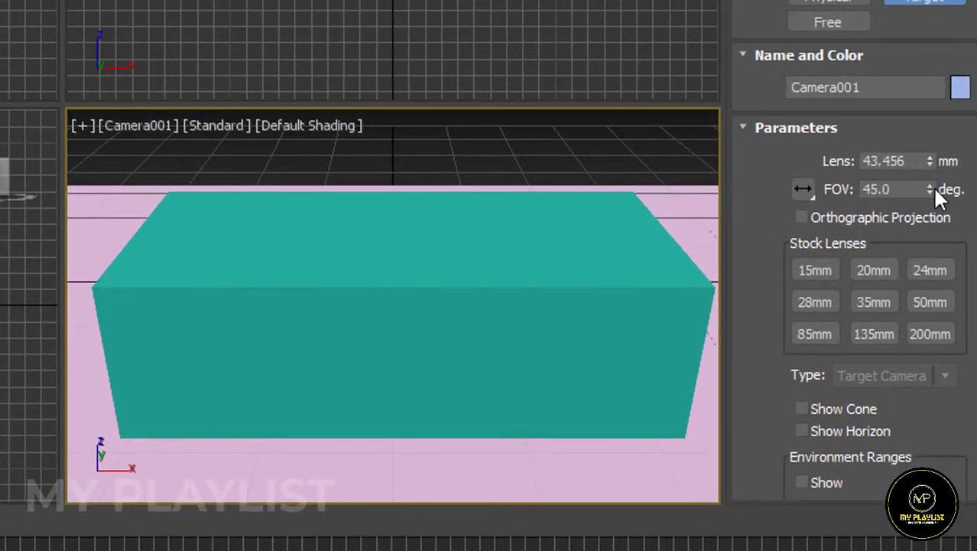
{"action": "left_click_drag", "start_coordinate": [939, 266], "coordinate": [942, 274]}
{"action": "left_click_drag", "start_coordinate": [931, 195], "coordinate": [940, 158]}
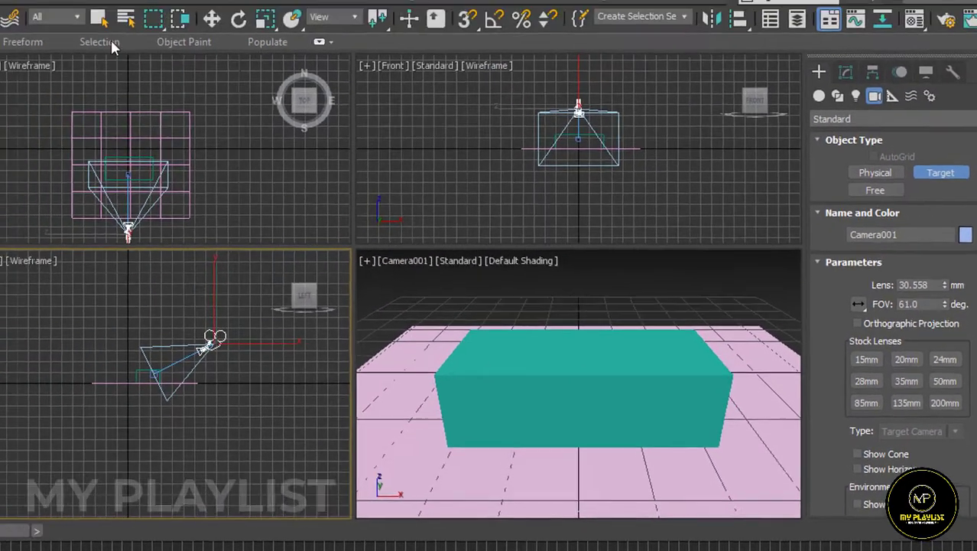
Step: Delete the target camera from the scene
{"action": "left_click", "coordinate": [99, 20]}
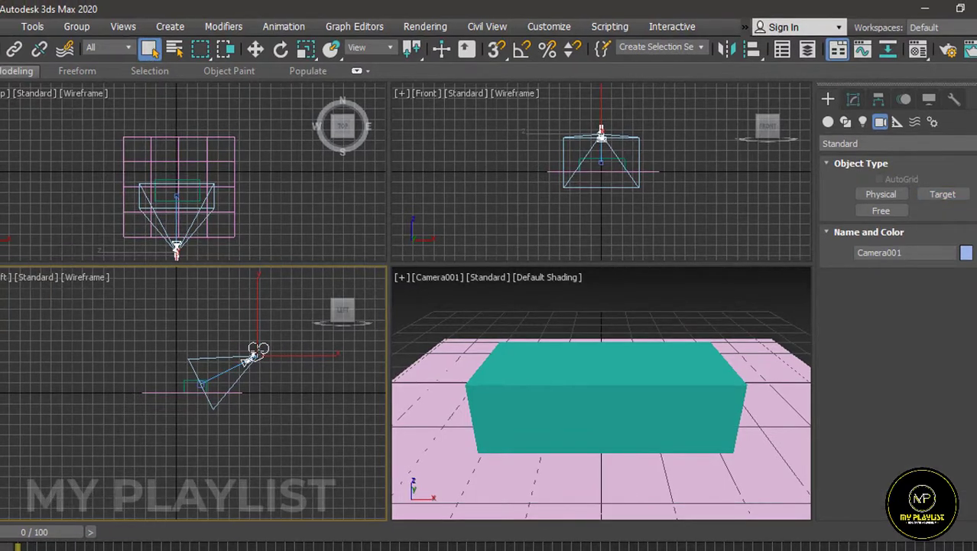
{"action": "key", "text": "Delete"}
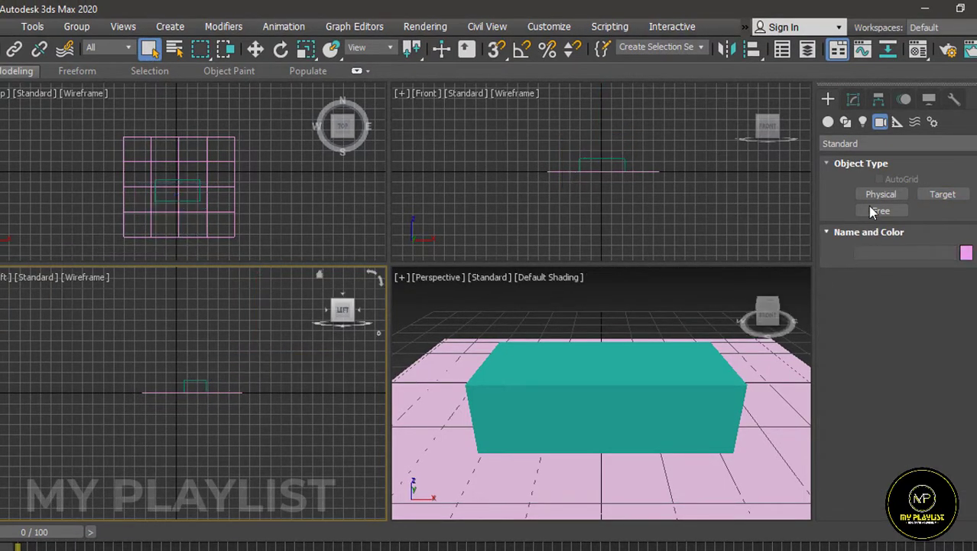
{"action": "left_click", "coordinate": [578, 353]}
{"action": "scroll", "coordinate": [579, 354], "scroll_direction": "down", "scroll_amount": 5}
Step: Switch to the VRay camera types, and place and delete a trial VRayPhysicalCamera in the Front view
{"action": "left_click", "coordinate": [902, 145]}
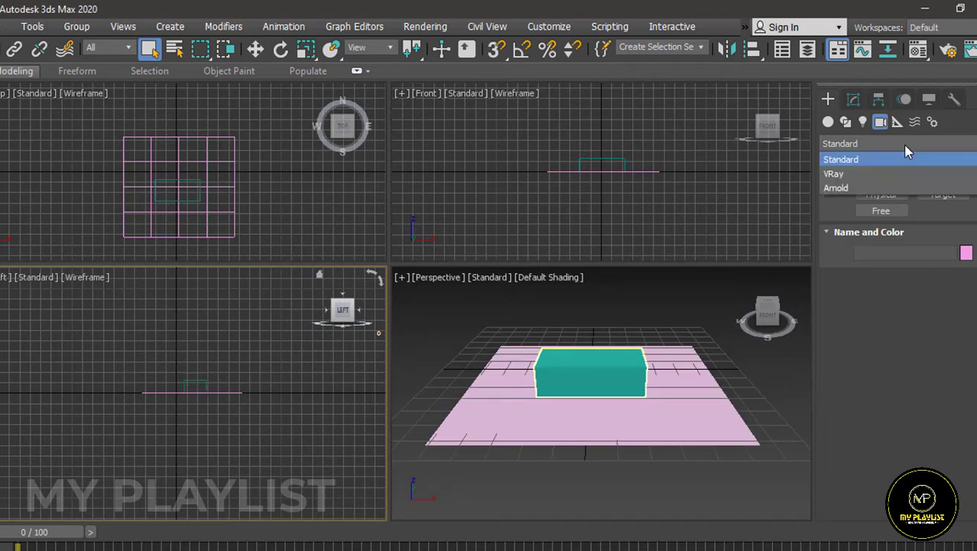
{"action": "left_click", "coordinate": [879, 176]}
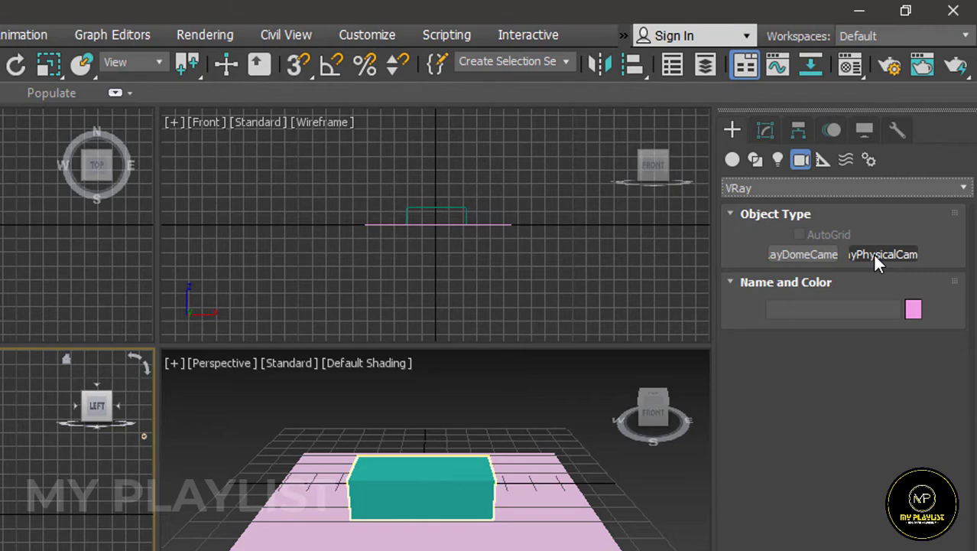
{"action": "left_click", "coordinate": [873, 252]}
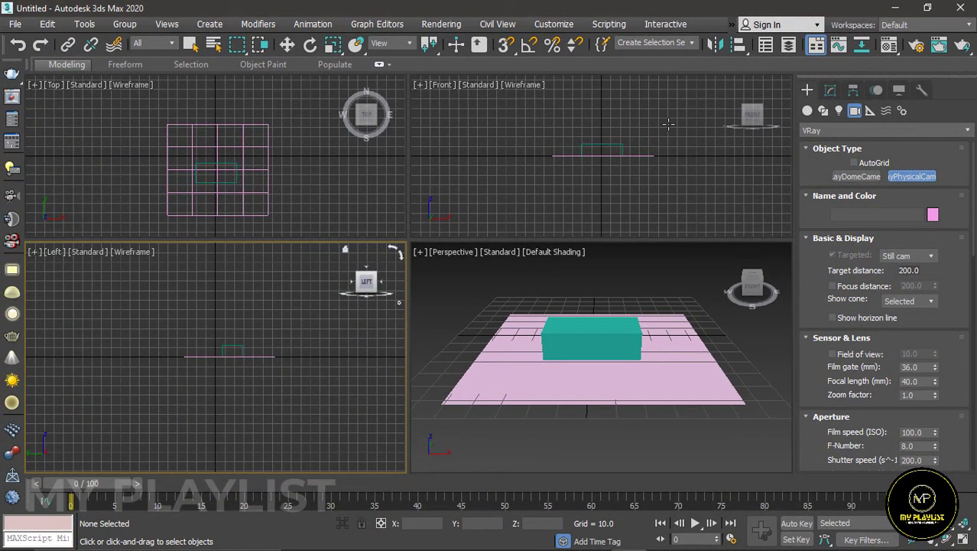
{"action": "left_click_drag", "start_coordinate": [685, 116], "coordinate": [617, 145]}
{"action": "key", "text": "Delete"}
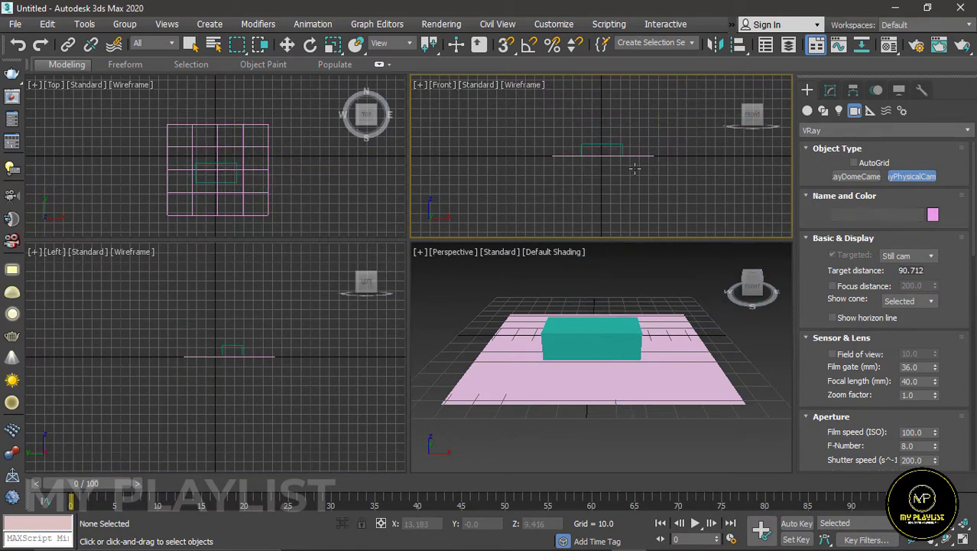
Step: Frame the box from a raised, angled viewpoint in the perspective view
{"action": "scroll", "coordinate": [577, 340], "scroll_direction": "up", "scroll_amount": 3}
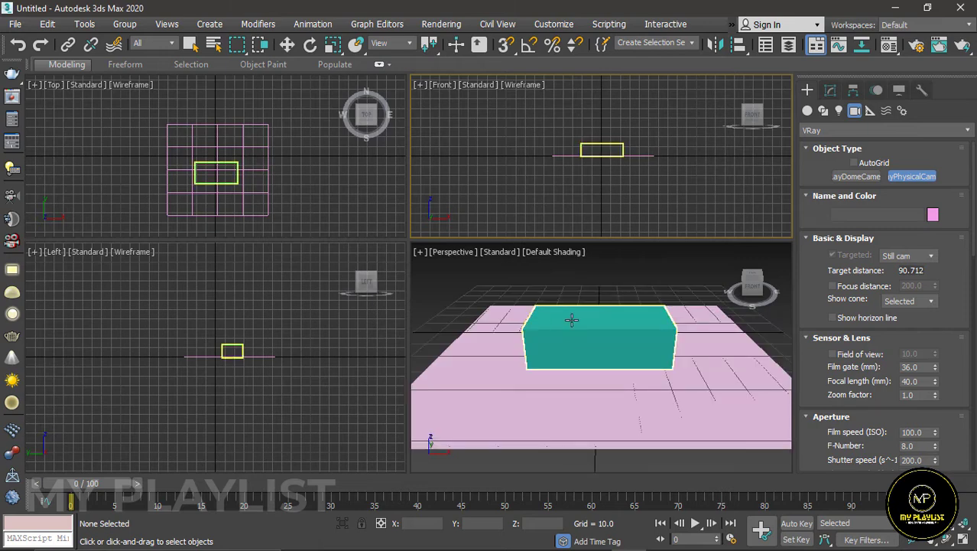
{"action": "middle_click_drag", "start_coordinate": [562, 317], "coordinate": [580, 327], "text": "alt"}
{"action": "middle_click_drag", "start_coordinate": [495, 325], "coordinate": [571, 335]}
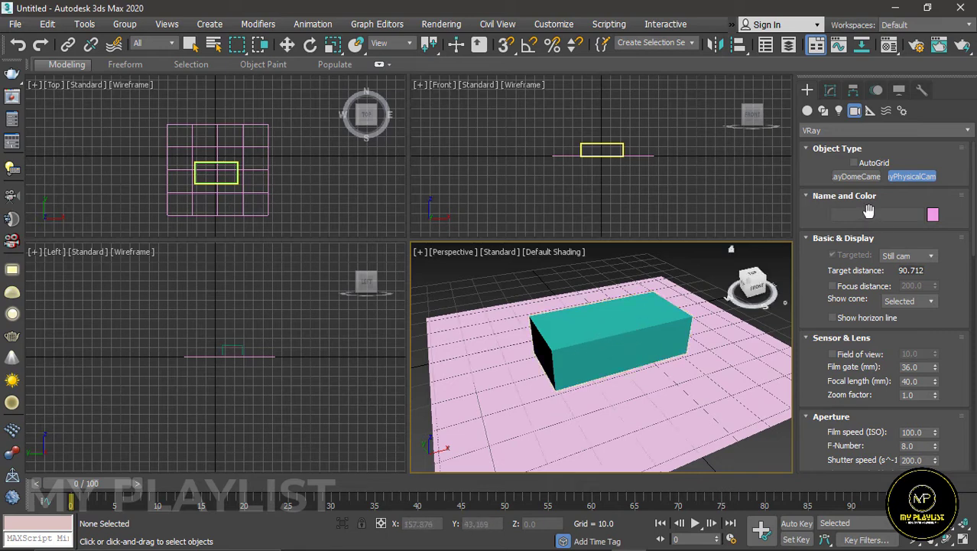
Step: Create a VRayPhysicalCamera in the Left view with a target distance of about 101, and match it to the perspective view
{"action": "left_click", "coordinate": [915, 178]}
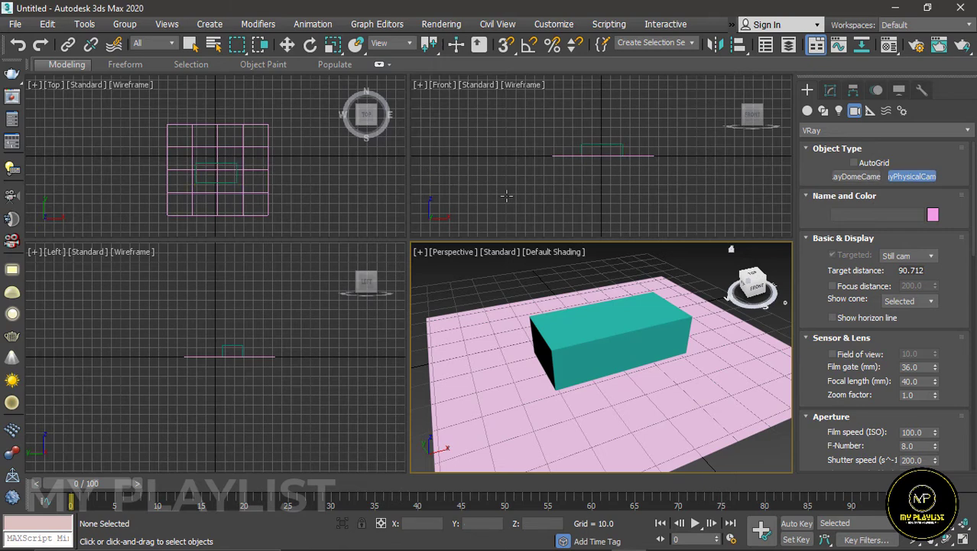
{"action": "left_click_drag", "start_coordinate": [336, 343], "coordinate": [242, 350]}
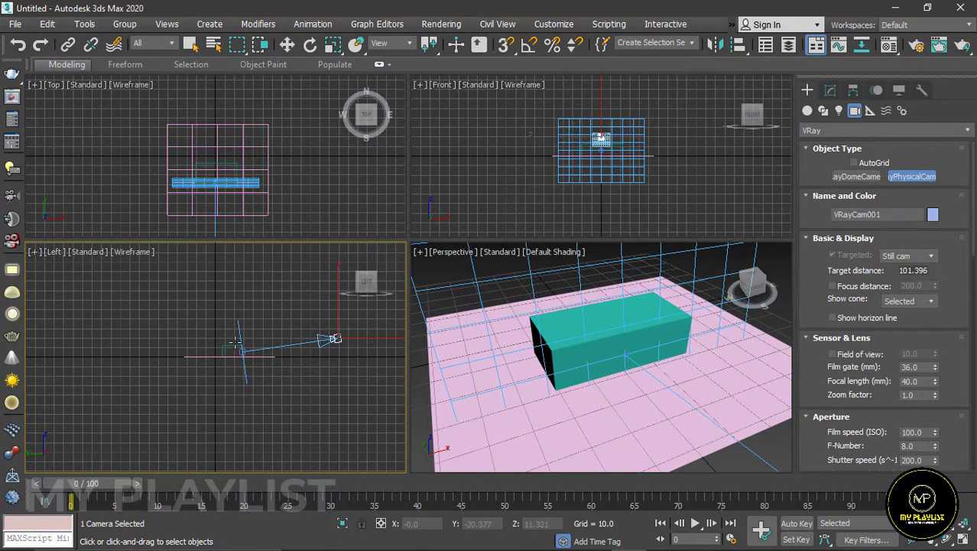
{"action": "right_click", "coordinate": [504, 168]}
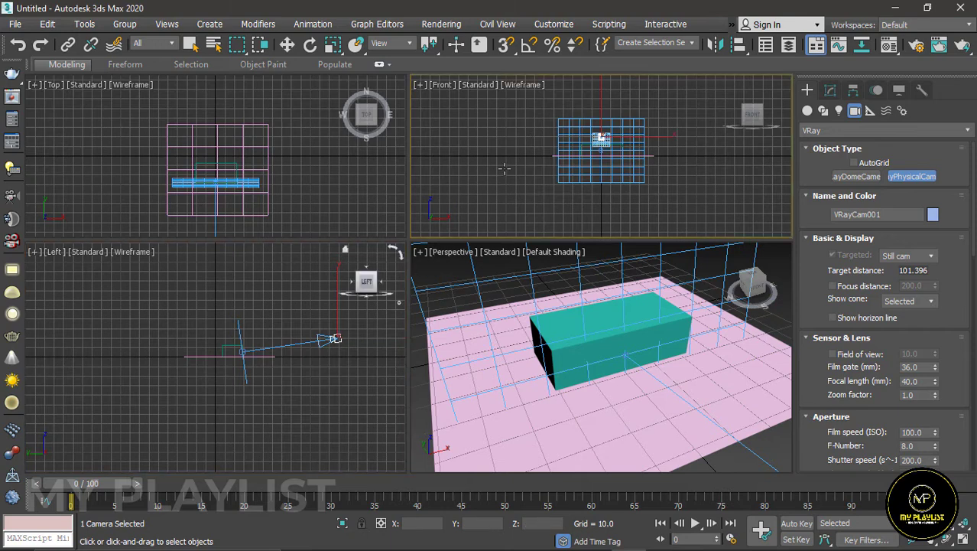
{"action": "right_click", "coordinate": [465, 303]}
{"action": "right_click", "coordinate": [478, 186]}
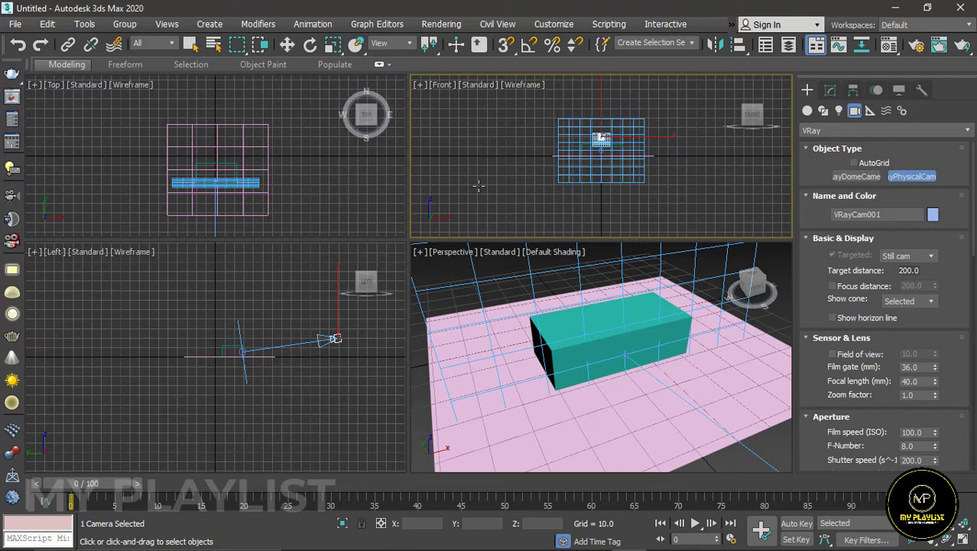
{"action": "right_click", "coordinate": [423, 371]}
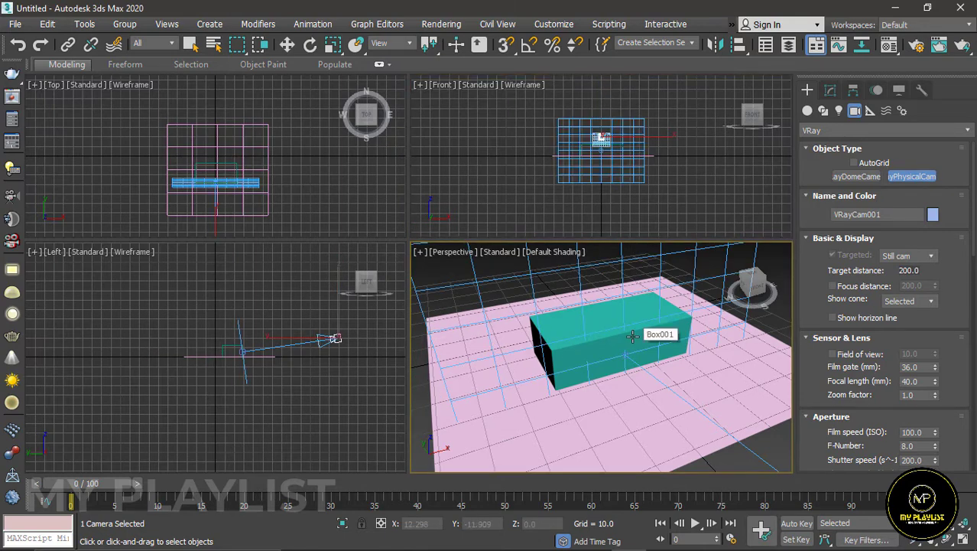
{"action": "key", "text": "ctrl+c"}
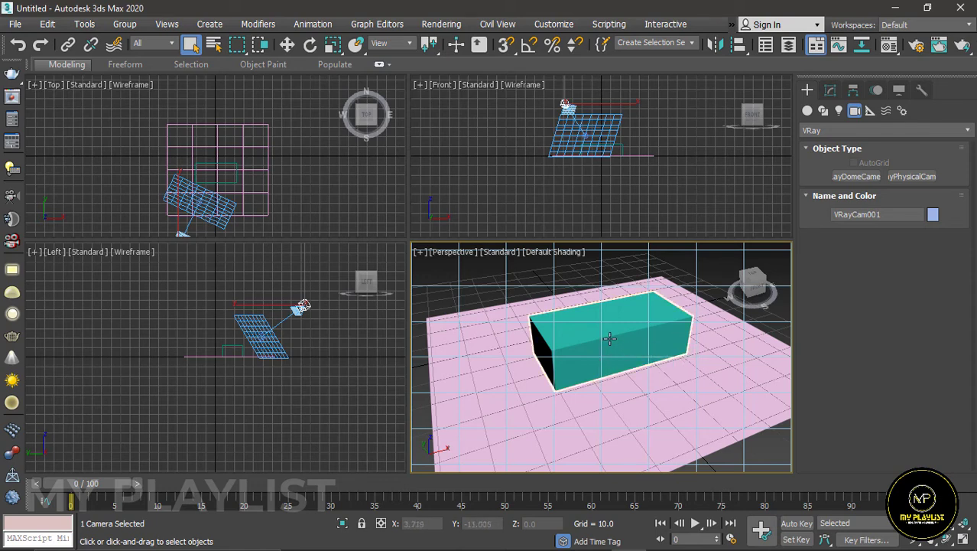
Step: Undo the camera's match to the perspective view and delete the VRay camera
{"action": "left_click", "coordinate": [575, 306]}
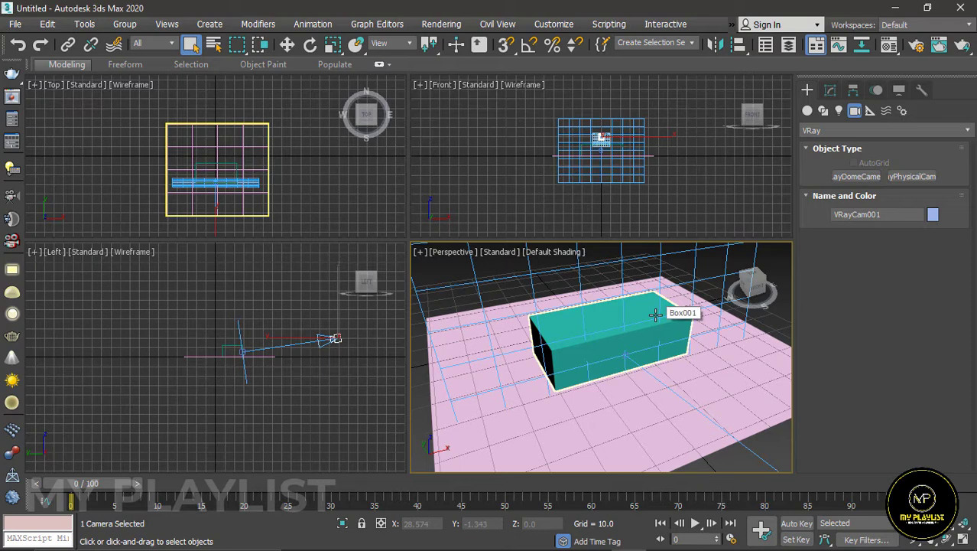
{"action": "left_click", "coordinate": [314, 345]}
{"action": "key", "text": "Delete"}
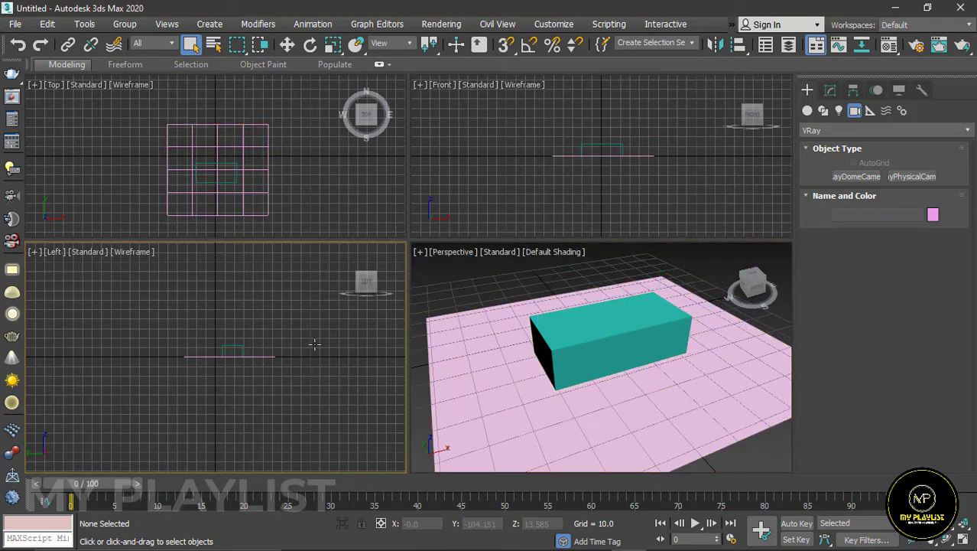
Step: Create a VRayPhysicalCamera in the Left view with a target distance of about 62, and match it to the perspective view
{"action": "left_click", "coordinate": [912, 175]}
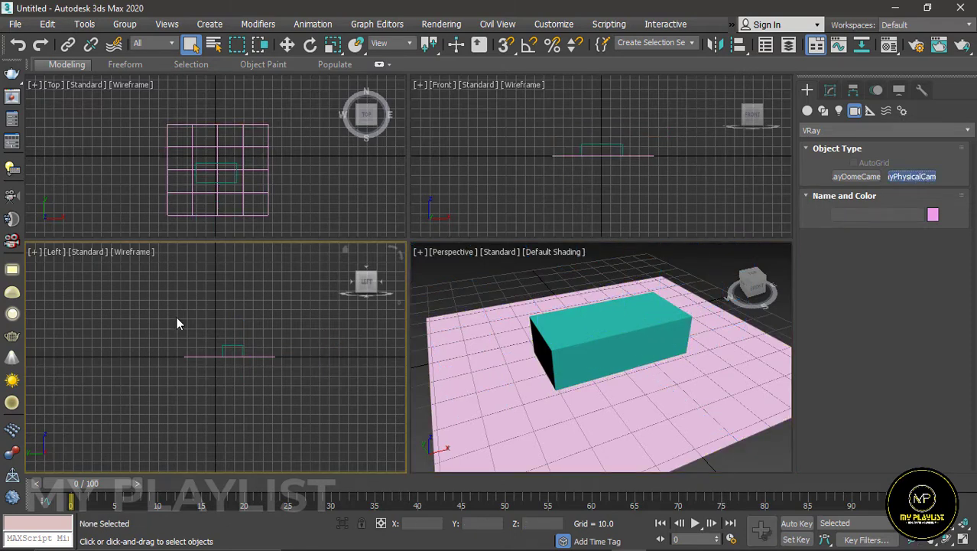
{"action": "left_click_drag", "start_coordinate": [320, 321], "coordinate": [277, 285]}
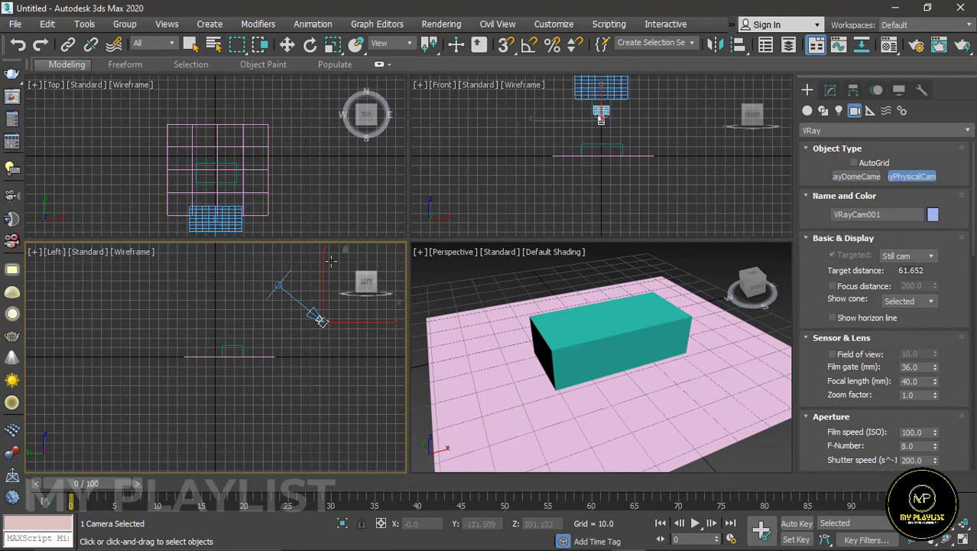
{"action": "right_click", "coordinate": [498, 181]}
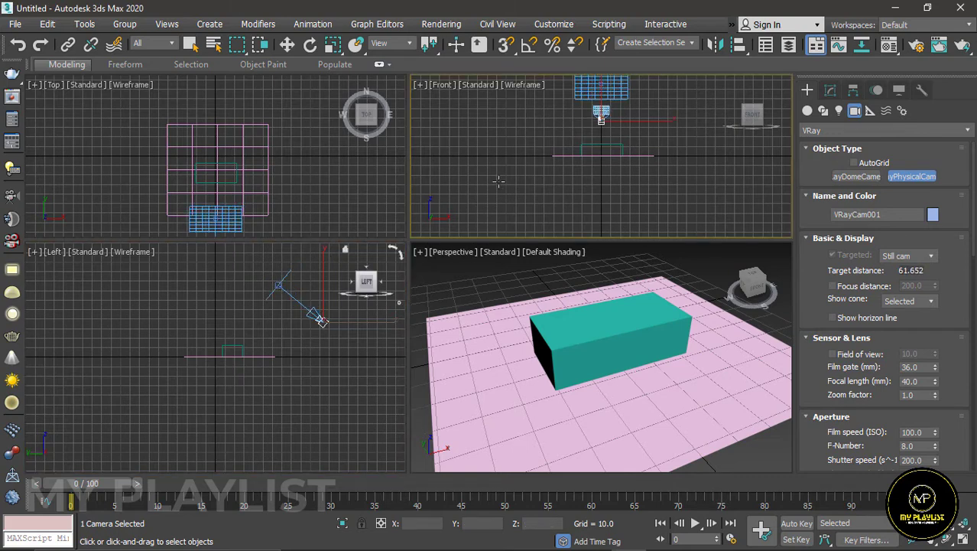
{"action": "right_click", "coordinate": [461, 299]}
{"action": "right_click", "coordinate": [484, 181]}
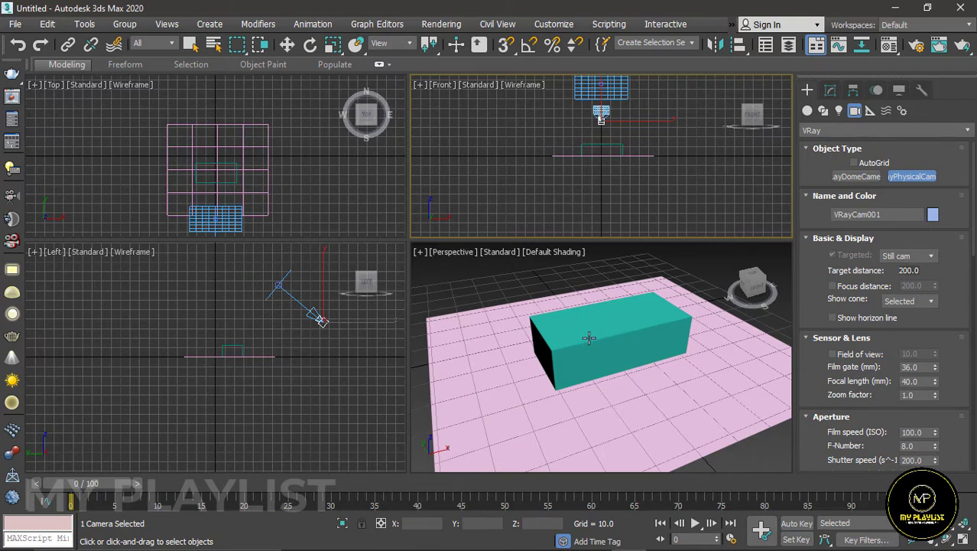
{"action": "right_click", "coordinate": [508, 284]}
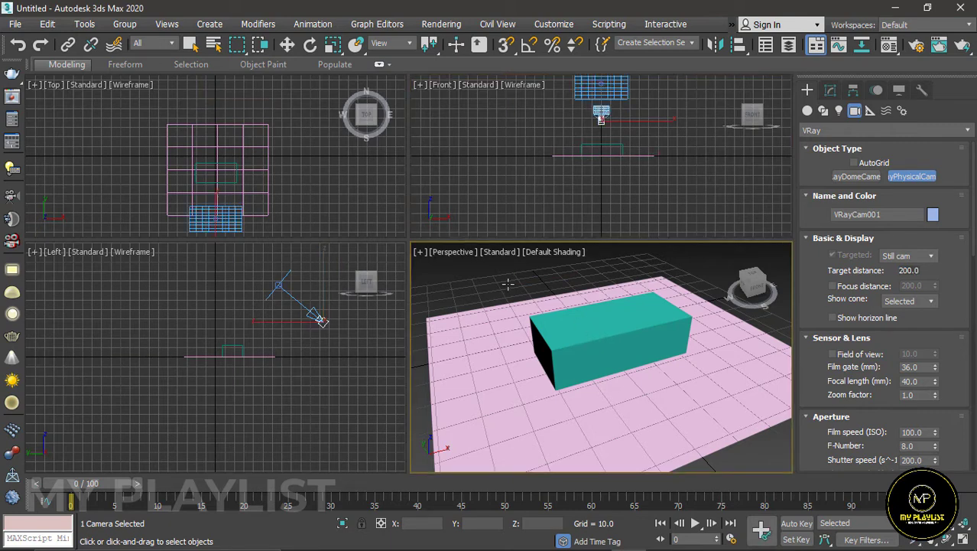
{"action": "right_click", "coordinate": [507, 285]}
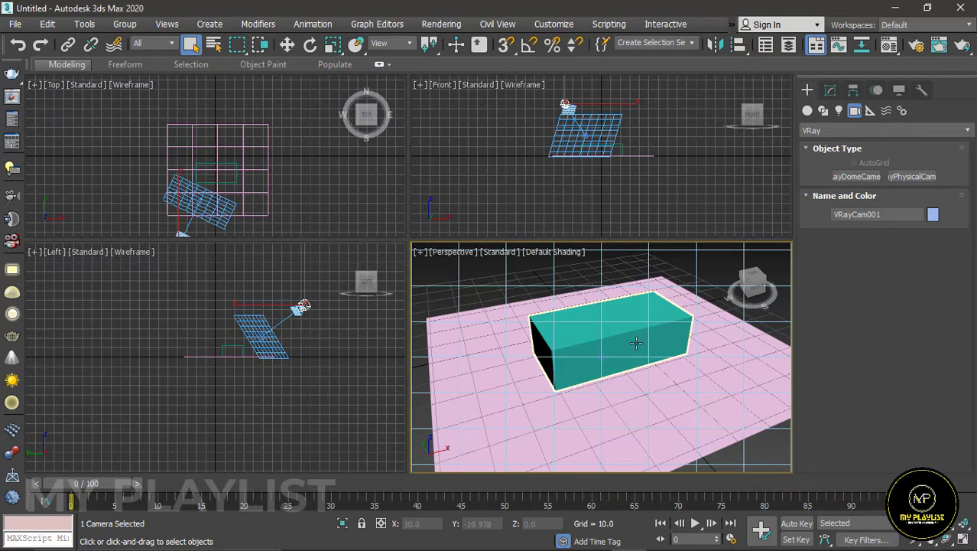
Step: Show the scene through VRayCam001 in the shaded perspective viewport
{"action": "left_click", "coordinate": [456, 251]}
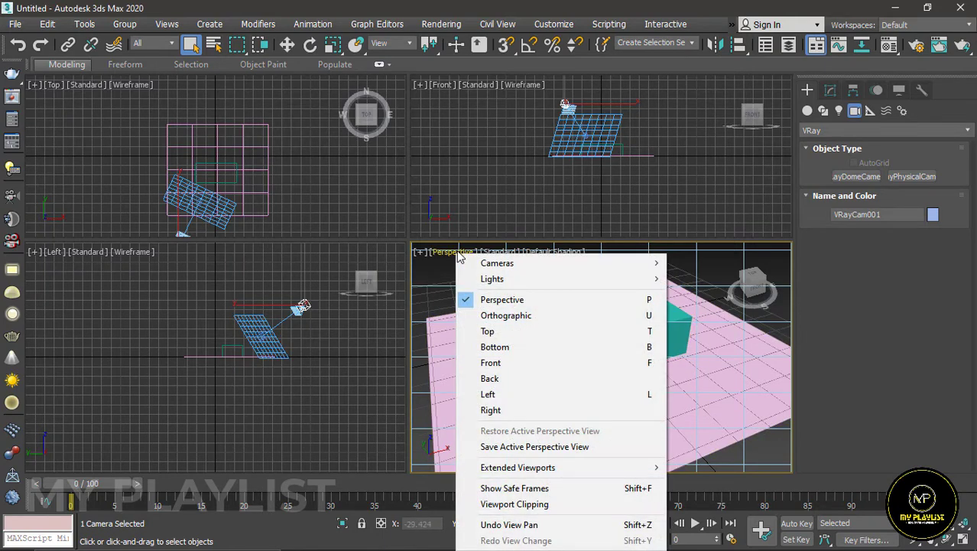
{"action": "mouse_move", "coordinate": [505, 266]}
{"action": "left_click", "coordinate": [692, 263]}
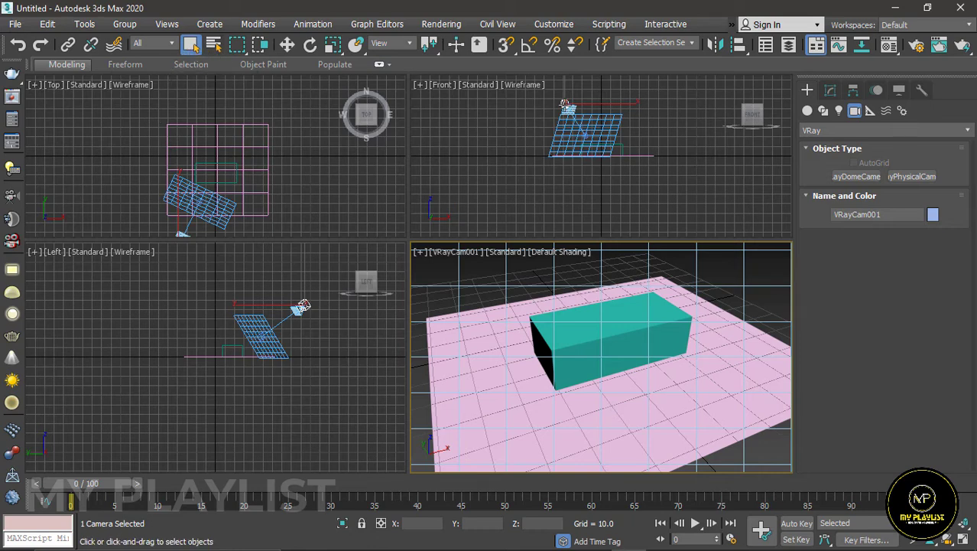
Step: Delete the VRay camera in the Front view and make the shaded perspective viewport active
{"action": "left_click", "coordinate": [564, 104]}
{"action": "key", "text": "Delete"}
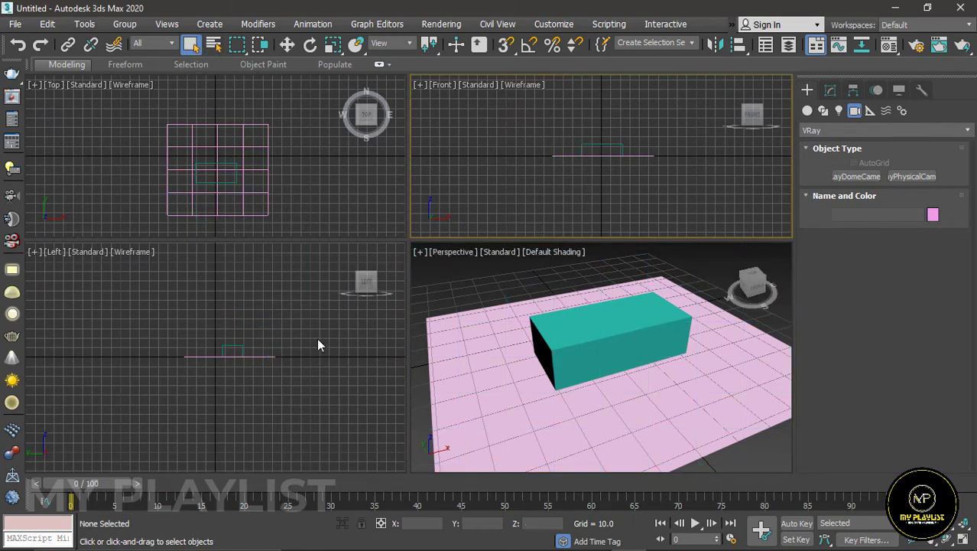
{"action": "key", "text": "p"}
{"action": "left_click", "coordinate": [447, 273]}
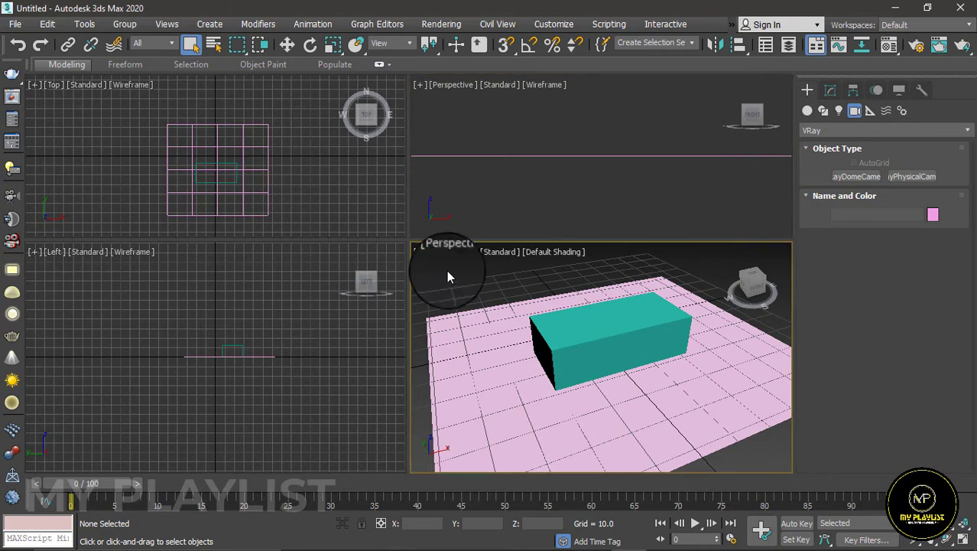
Step: Create a VRay physical camera directly from the current perspective view, and return the viewport to Perspective
{"action": "left_click", "coordinate": [13, 196]}
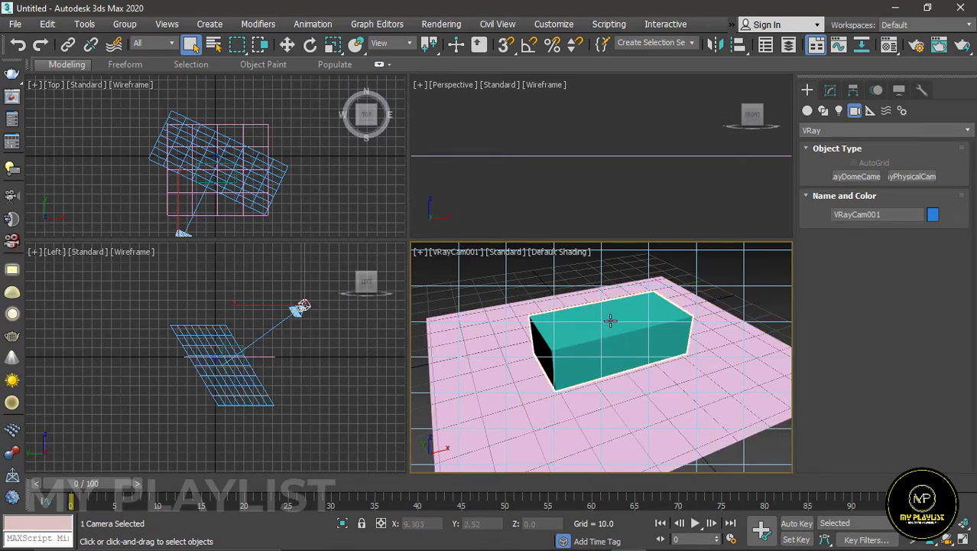
{"action": "left_click", "coordinate": [472, 253]}
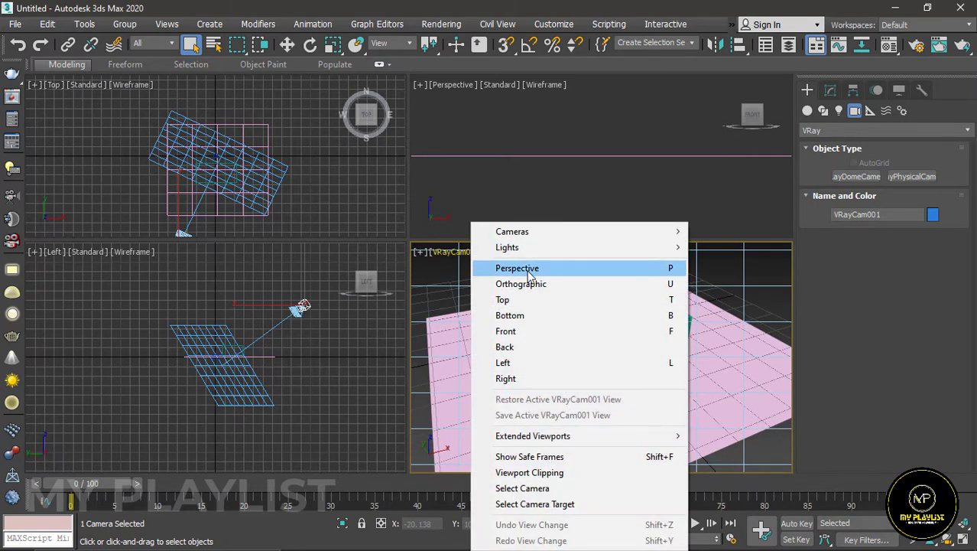
{"action": "left_click", "coordinate": [529, 274]}
Step: Create a second VRay physical camera from a low perspective viewpoint facing a different corner of the box
{"action": "scroll", "coordinate": [585, 348], "scroll_direction": "up", "scroll_amount": 5}
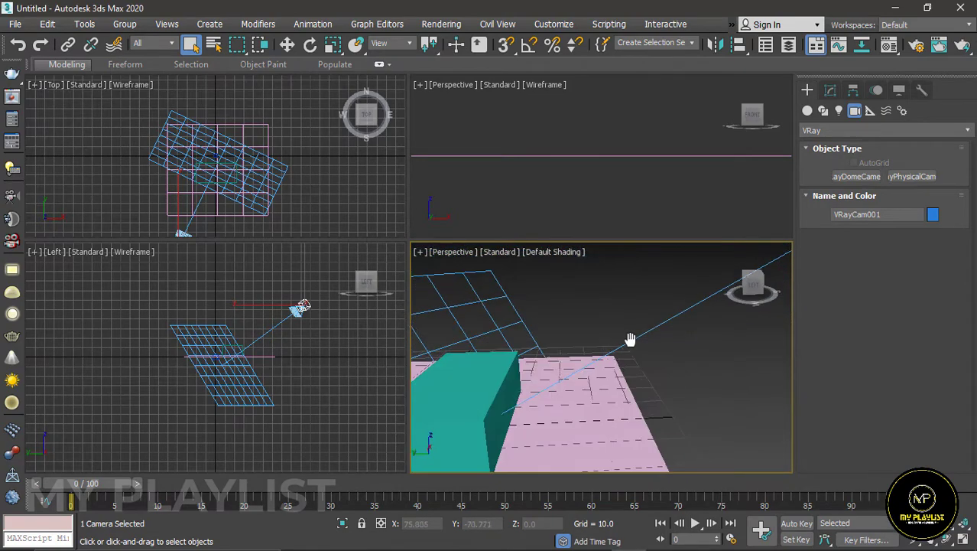
{"action": "middle_click_drag", "start_coordinate": [631, 339], "coordinate": [629, 340]}
{"action": "scroll", "coordinate": [629, 339], "scroll_direction": "down", "scroll_amount": 5}
{"action": "middle_click_drag", "start_coordinate": [526, 374], "coordinate": [562, 367], "text": "alt"}
{"action": "middle_click_drag", "start_coordinate": [519, 409], "coordinate": [528, 398], "text": "alt"}
{"action": "scroll", "coordinate": [528, 411], "scroll_direction": "up", "scroll_amount": 3}
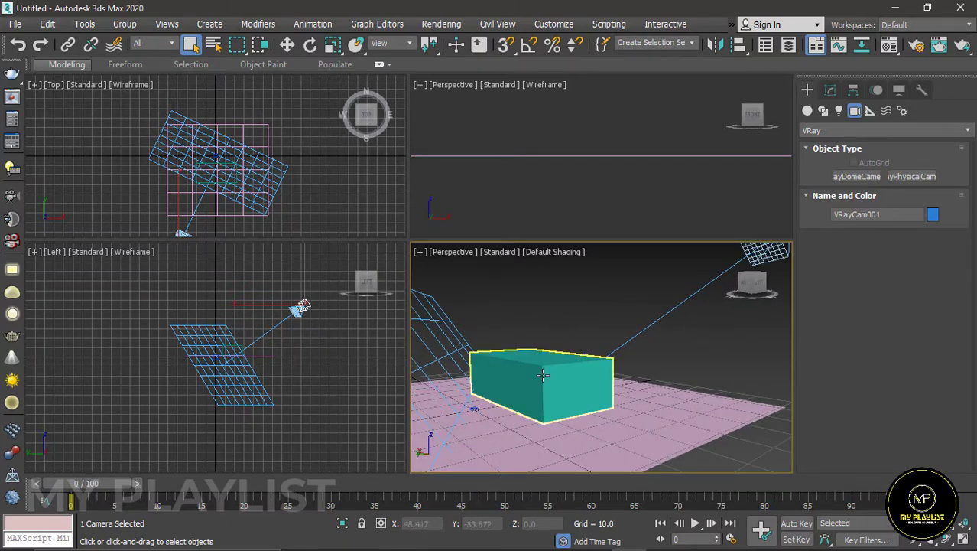
{"action": "middle_click_drag", "start_coordinate": [534, 369], "coordinate": [556, 363]}
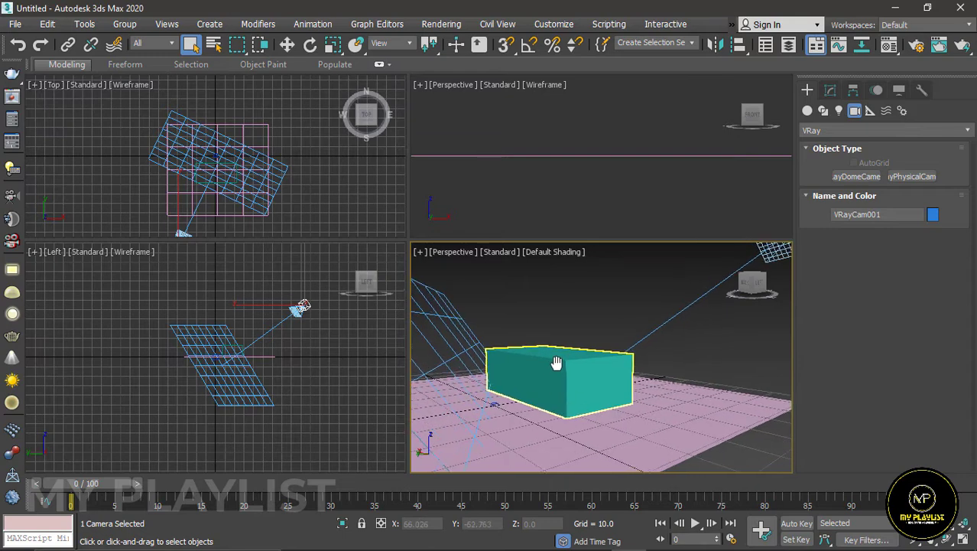
{"action": "left_click", "coordinate": [12, 199]}
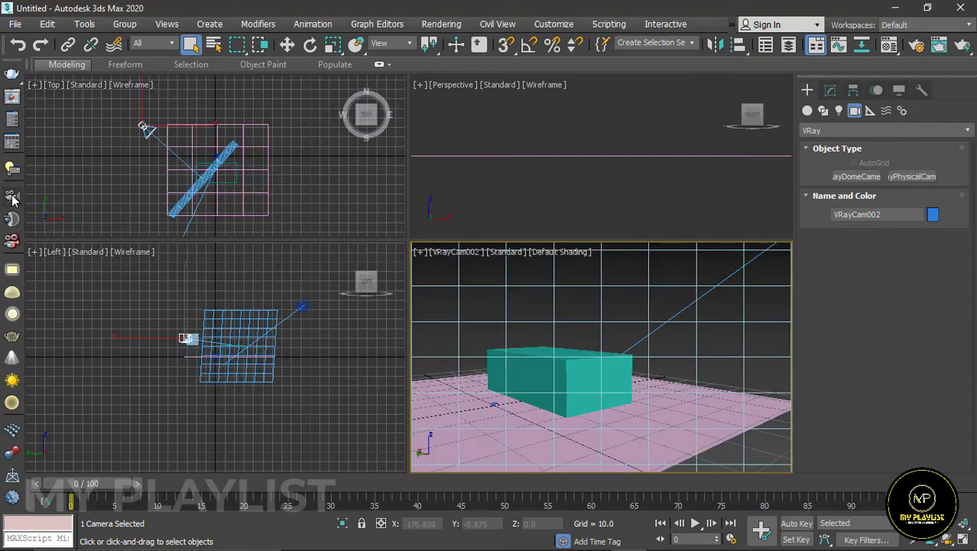
Step: Compare the two camera views by switching the viewport to VRayCam001 and back to VRayCam002
{"action": "left_click", "coordinate": [457, 254]}
{"action": "mouse_move", "coordinate": [530, 232]}
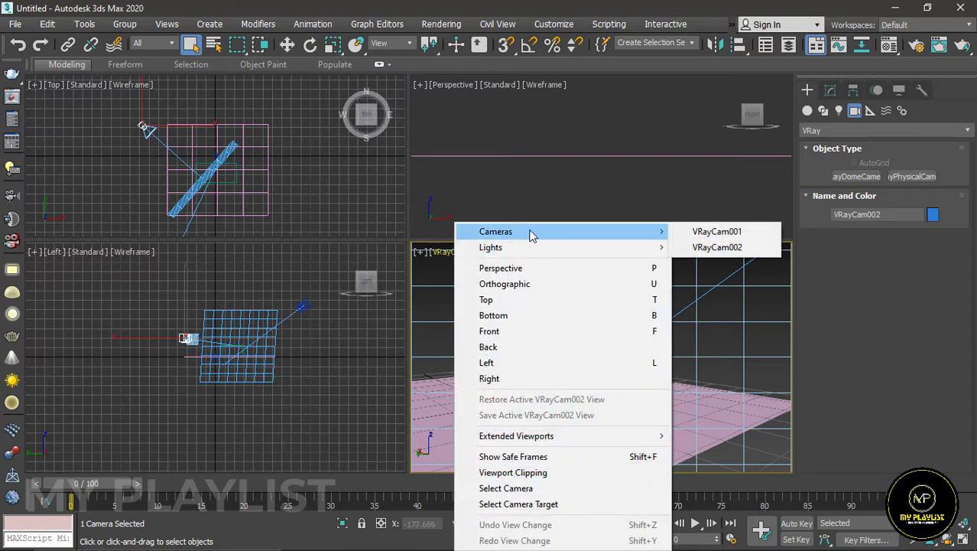
{"action": "left_click", "coordinate": [715, 232]}
{"action": "left_click", "coordinate": [461, 251]}
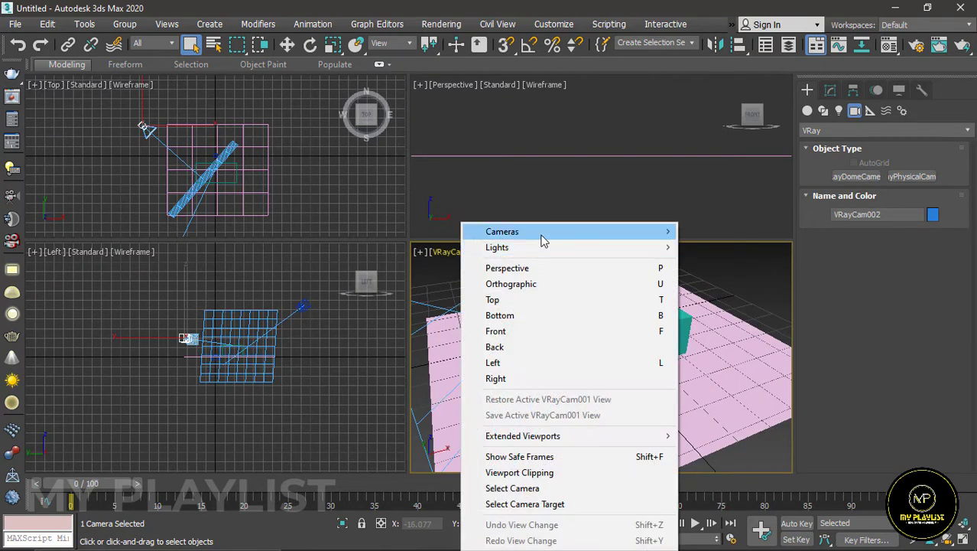
{"action": "mouse_move", "coordinate": [544, 233]}
{"action": "left_click", "coordinate": [728, 247]}
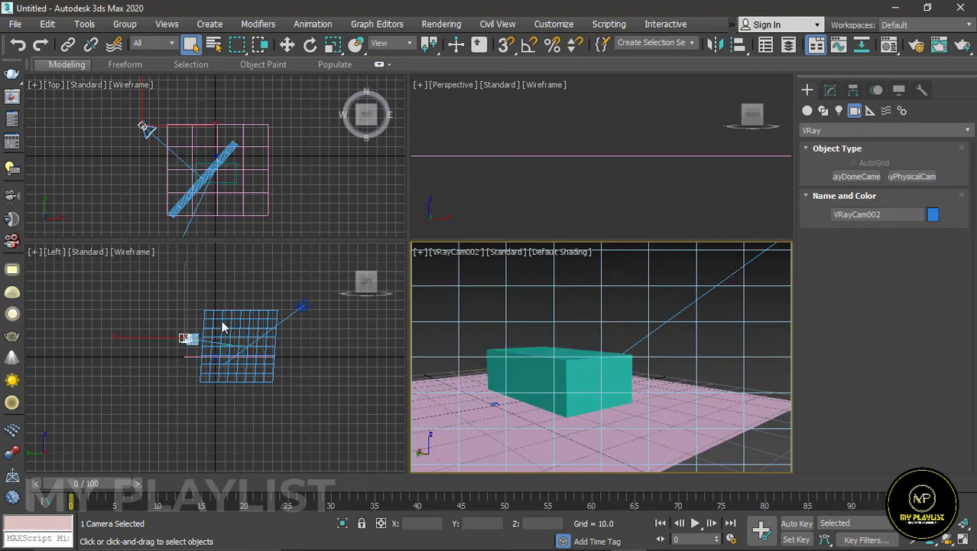
Step: Delete both VRay cameras from the scene
{"action": "left_click", "coordinate": [146, 131]}
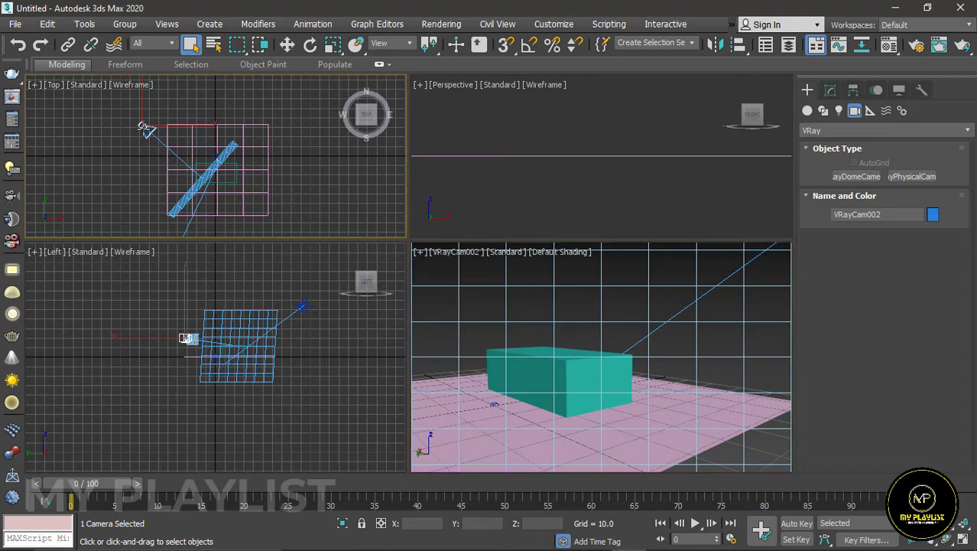
{"action": "key", "text": "Delete"}
{"action": "left_click", "coordinate": [304, 300]}
{"action": "key", "text": "Delete"}
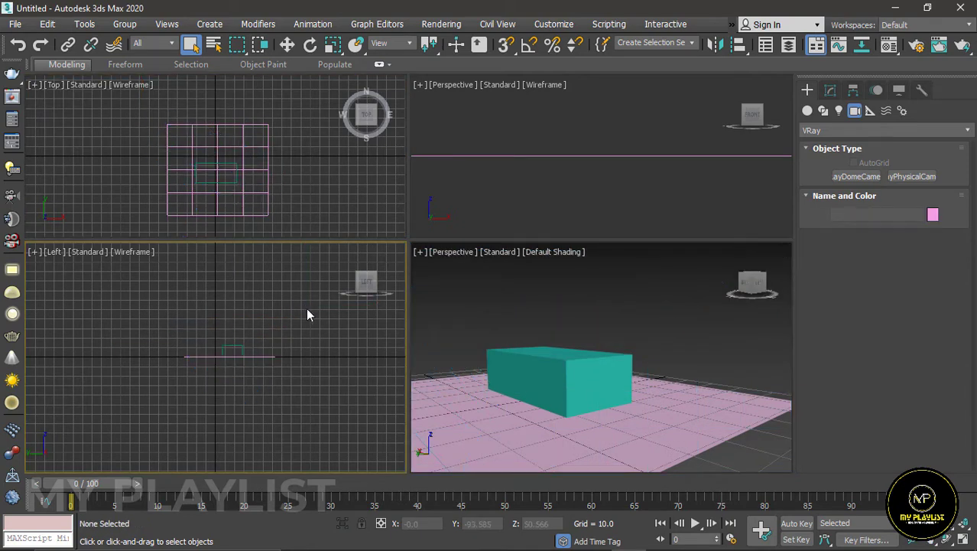
Step: Assign the turquoise VRay material, Material #1, to the box
{"action": "middle_click_drag", "start_coordinate": [572, 350], "coordinate": [628, 335], "text": "alt"}
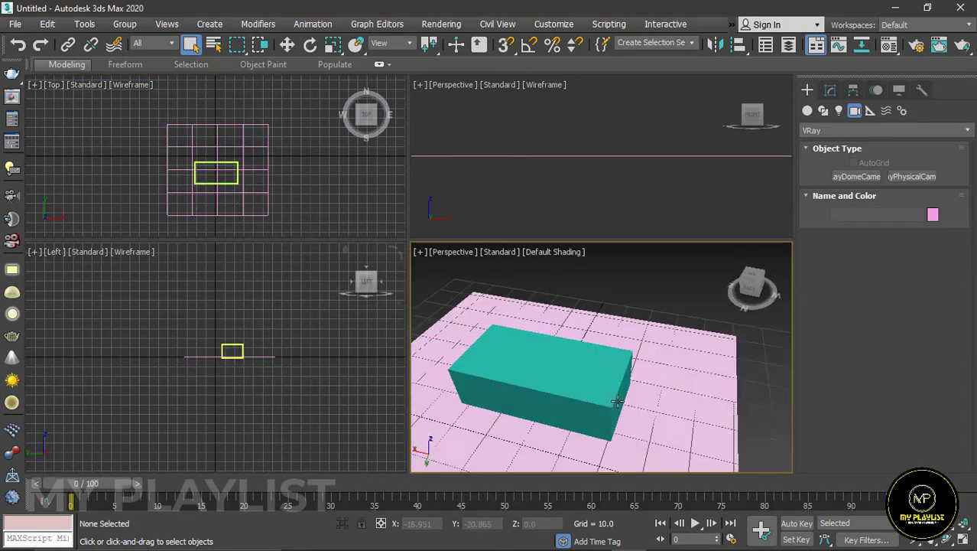
{"action": "scroll", "coordinate": [633, 344], "scroll_direction": "down", "scroll_amount": 2}
{"action": "scroll", "coordinate": [630, 398], "scroll_direction": "up", "scroll_amount": 2}
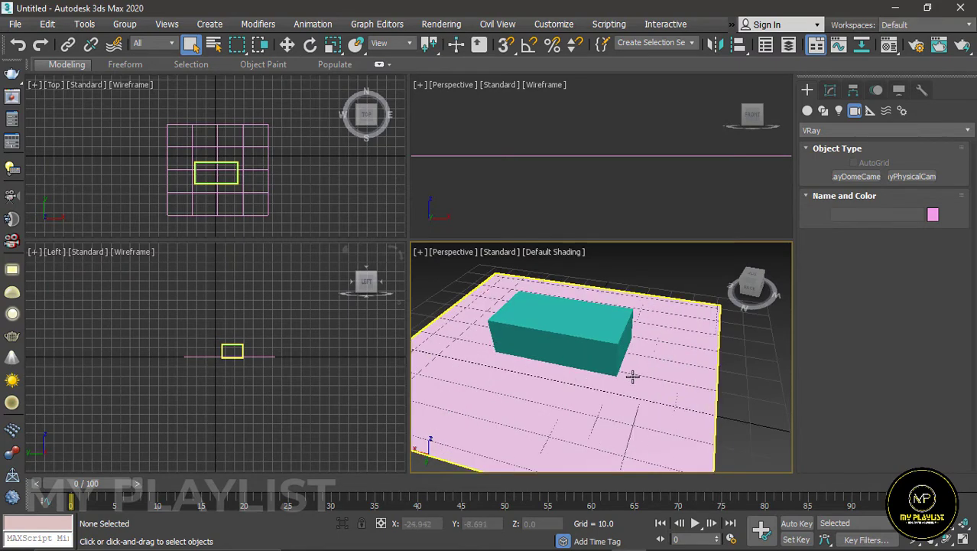
{"action": "middle_click_drag", "start_coordinate": [633, 375], "coordinate": [661, 307], "text": "alt"}
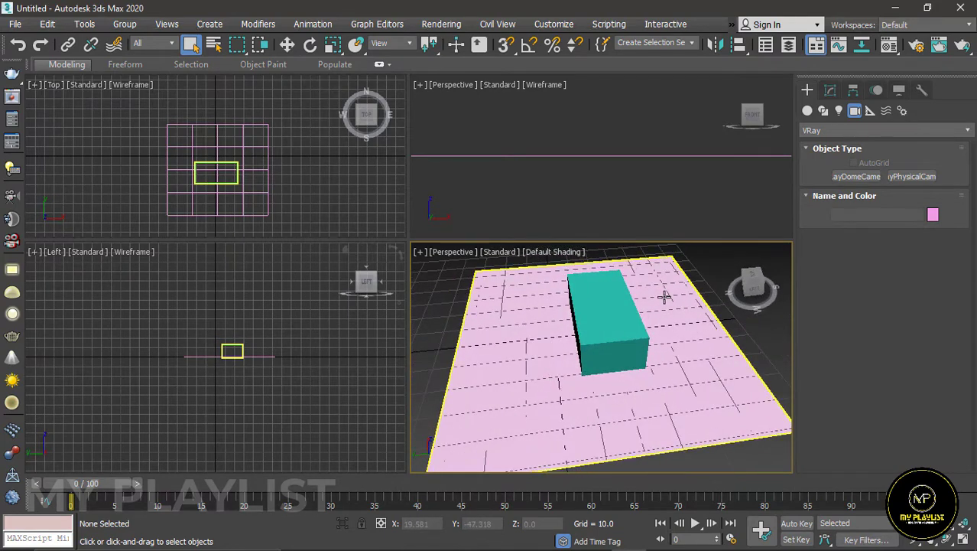
{"action": "scroll", "coordinate": [656, 306], "scroll_direction": "up", "scroll_amount": 3}
{"action": "scroll", "coordinate": [634, 325], "scroll_direction": "down", "scroll_amount": 2}
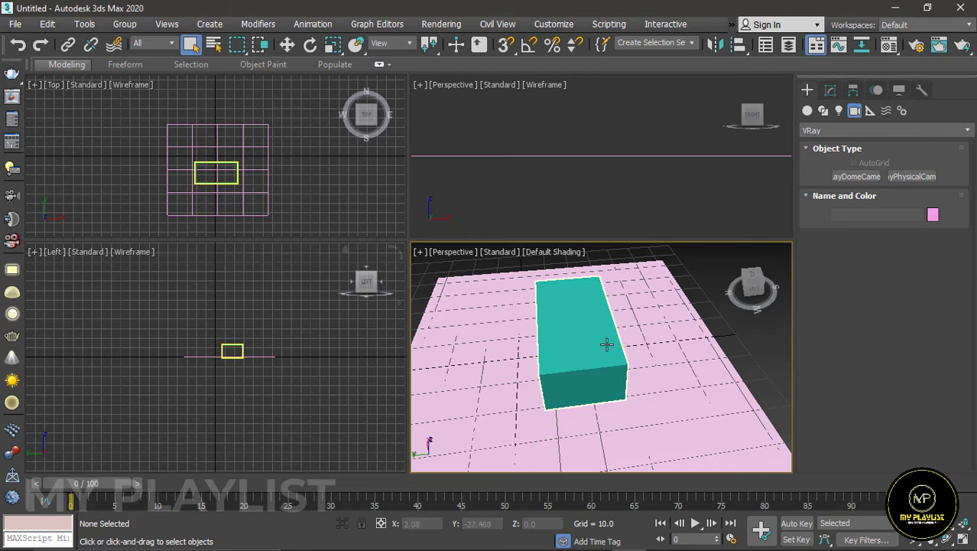
{"action": "middle_click_drag", "start_coordinate": [614, 342], "coordinate": [644, 327], "text": "alt"}
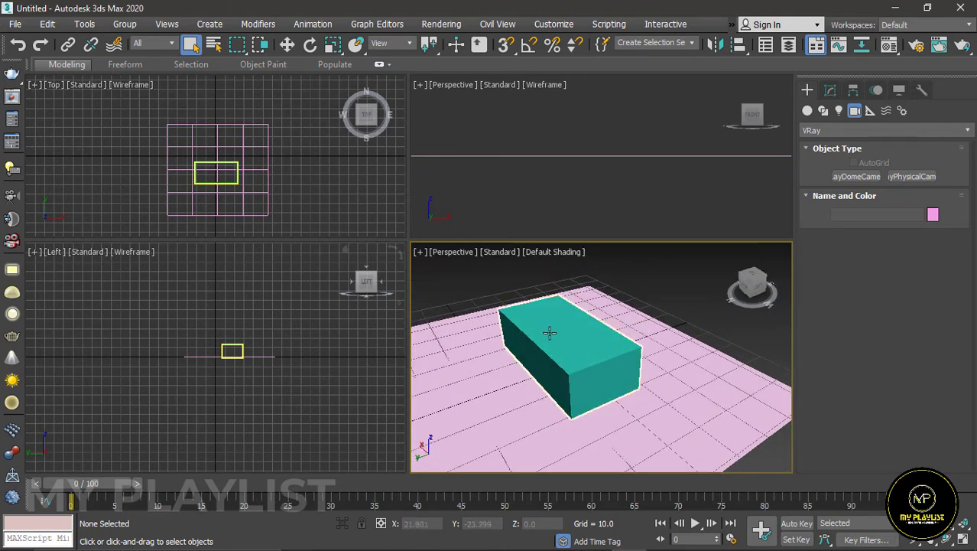
{"action": "key", "text": "m"}
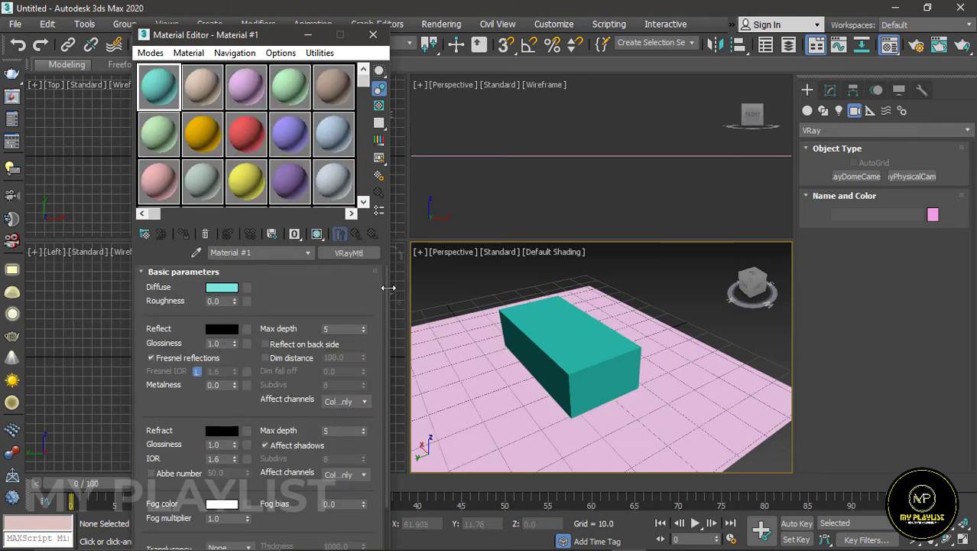
{"action": "left_click", "coordinate": [532, 325]}
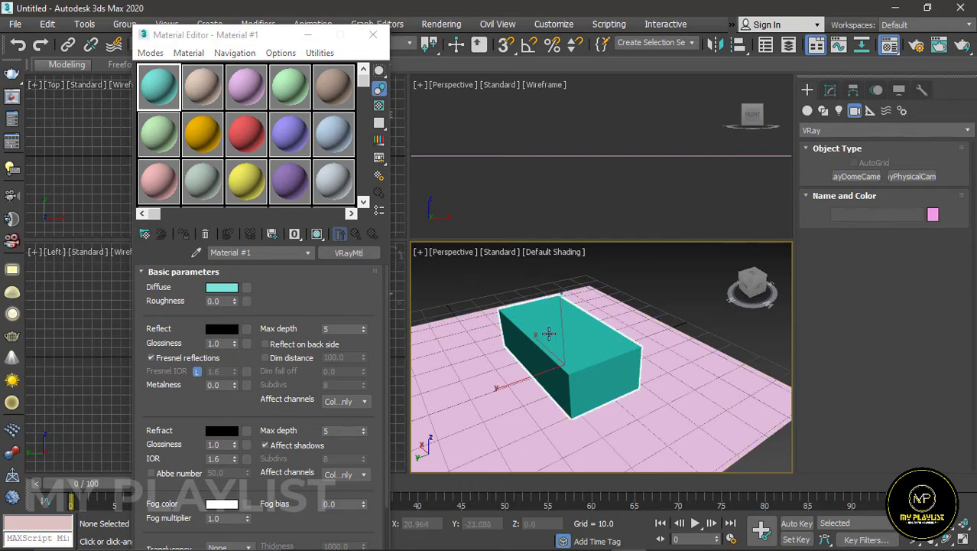
{"action": "left_click", "coordinate": [174, 102]}
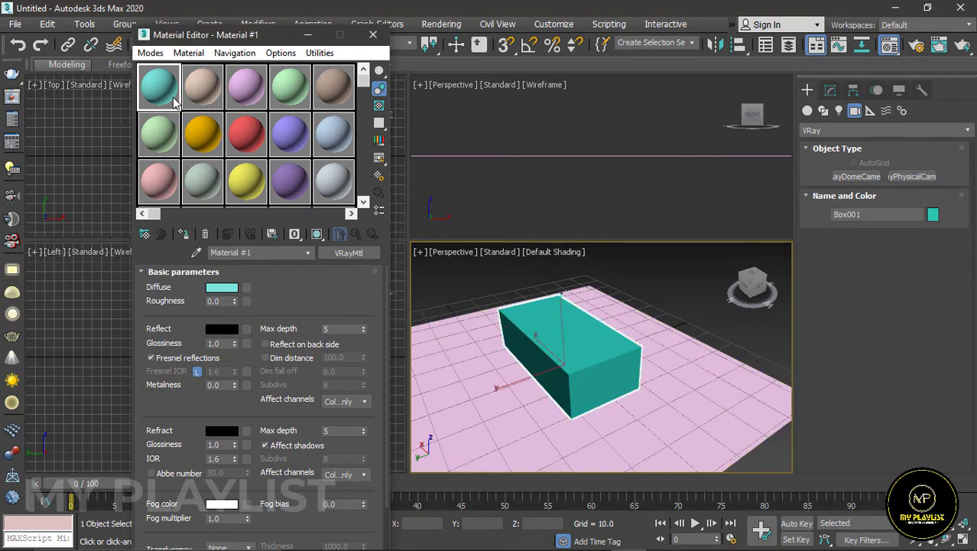
{"action": "left_click", "coordinate": [184, 234]}
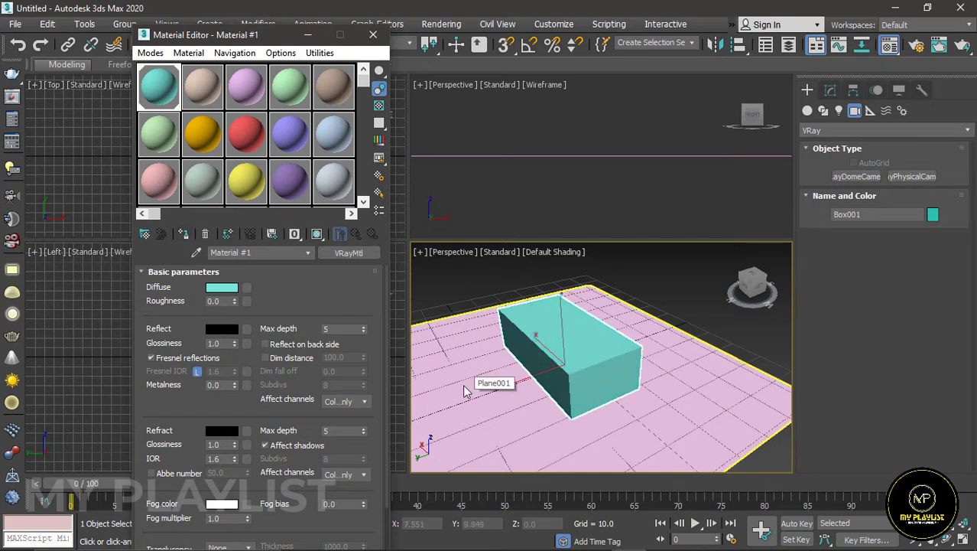
Step: Assign the beige VRay material, Material #2, to the ground plane
{"action": "left_click", "coordinate": [442, 356]}
{"action": "left_click", "coordinate": [203, 87]}
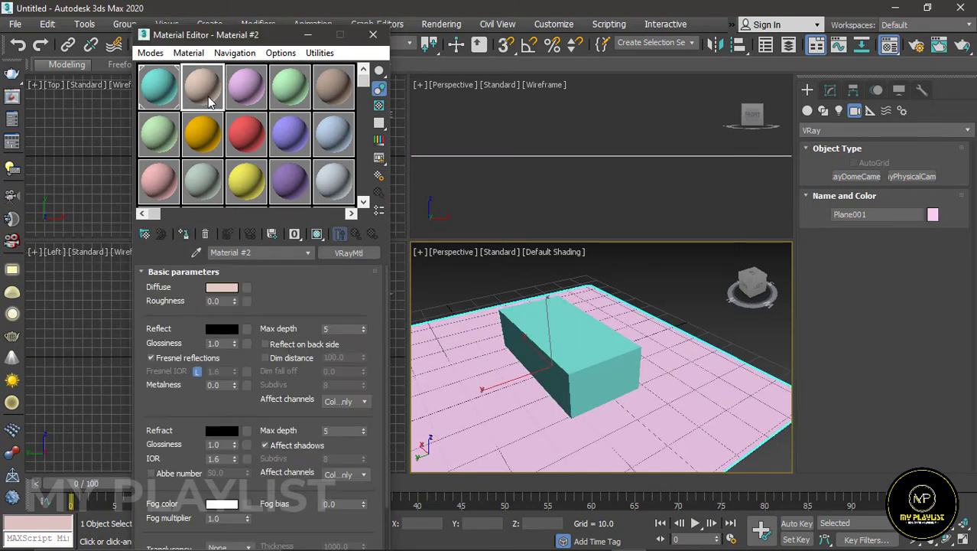
{"action": "left_click", "coordinate": [184, 234]}
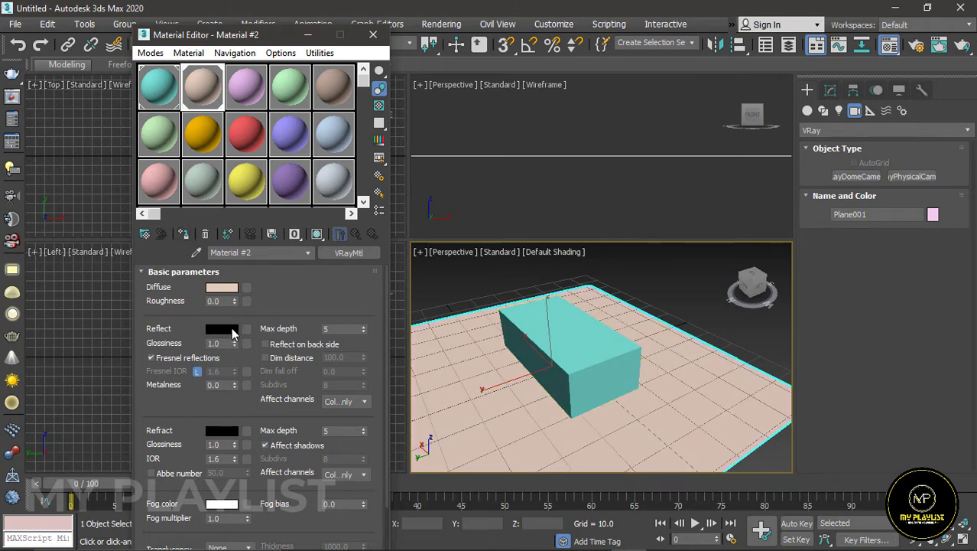
{"action": "left_click", "coordinate": [222, 329]}
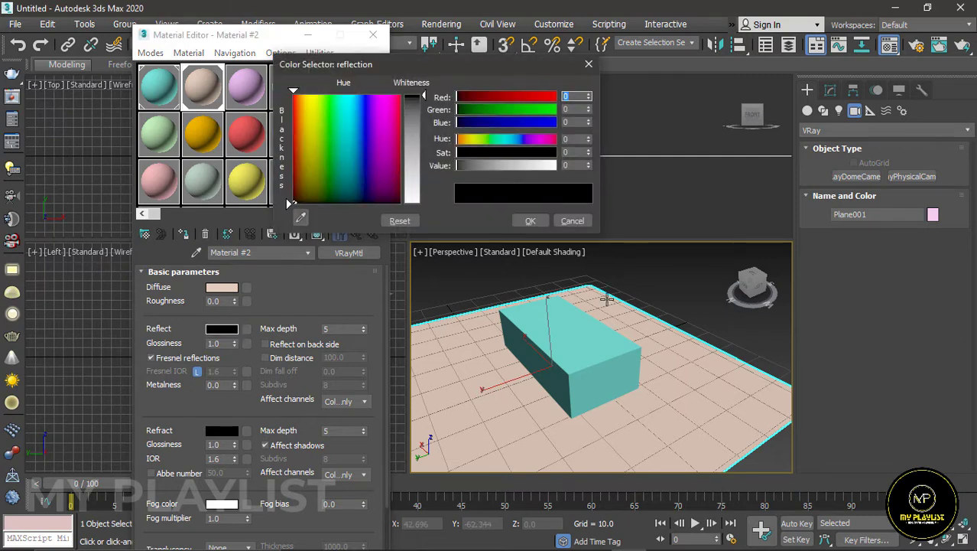
{"action": "left_click", "coordinate": [589, 348]}
{"action": "left_click", "coordinate": [544, 220]}
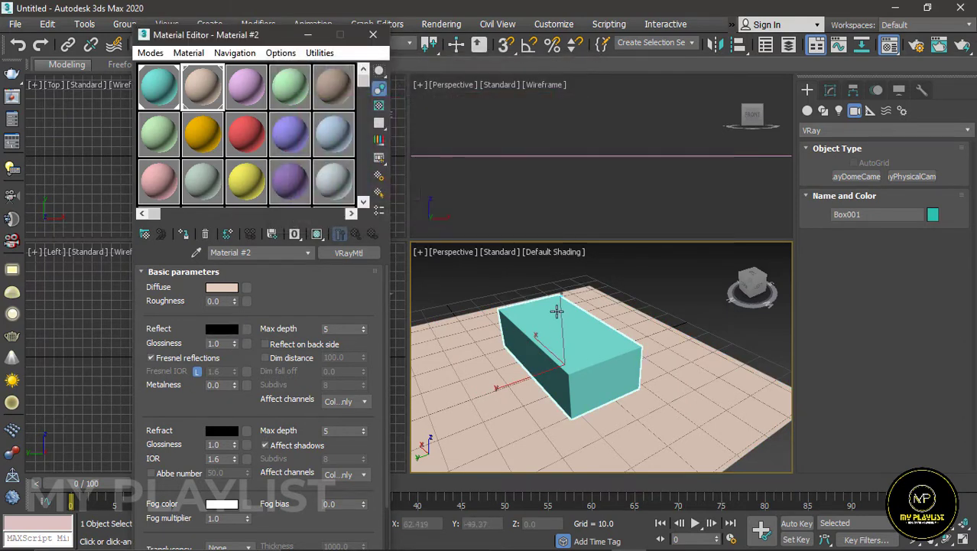
Step: Set the reflection colour of the box's Material #1 to near white
{"action": "left_click", "coordinate": [542, 331]}
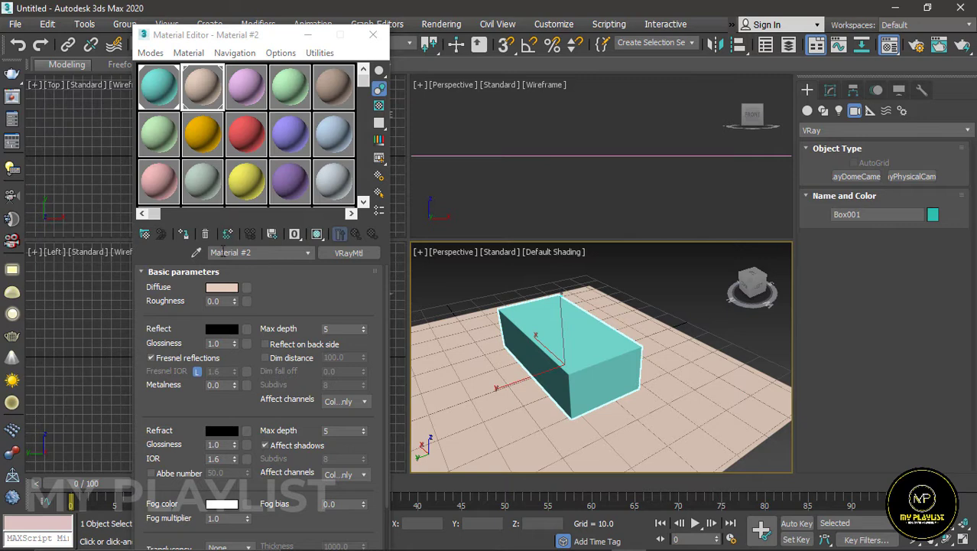
{"action": "left_click", "coordinate": [159, 100]}
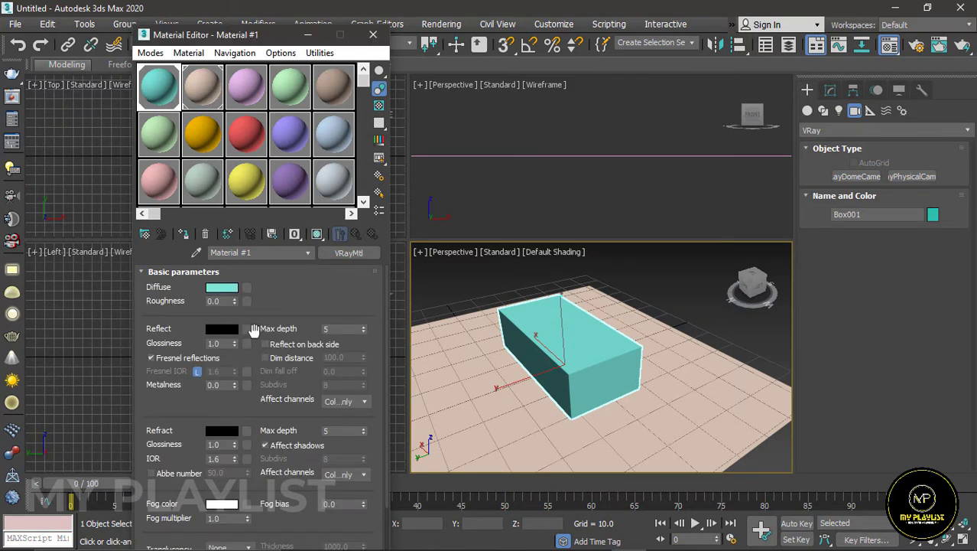
{"action": "left_click", "coordinate": [224, 330]}
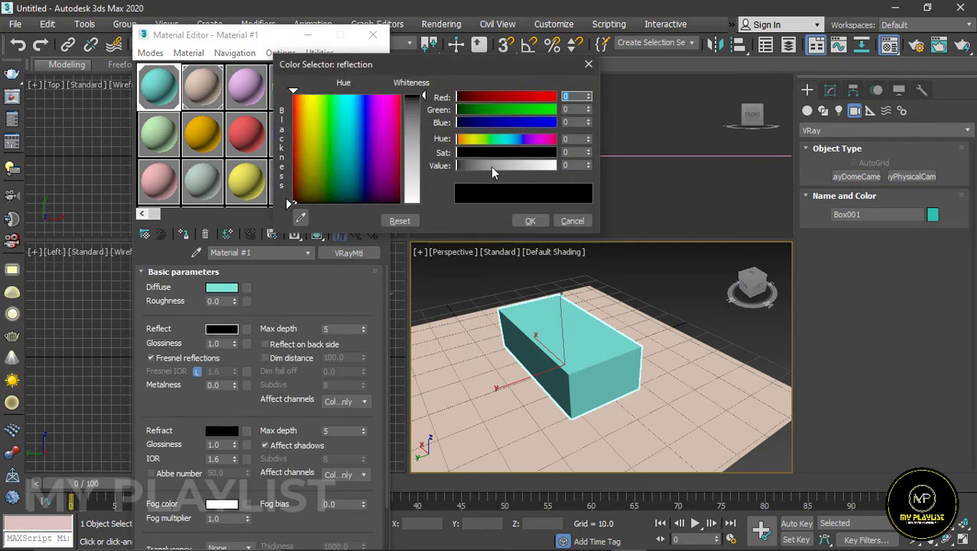
{"action": "left_click_drag", "start_coordinate": [492, 167], "coordinate": [513, 163]}
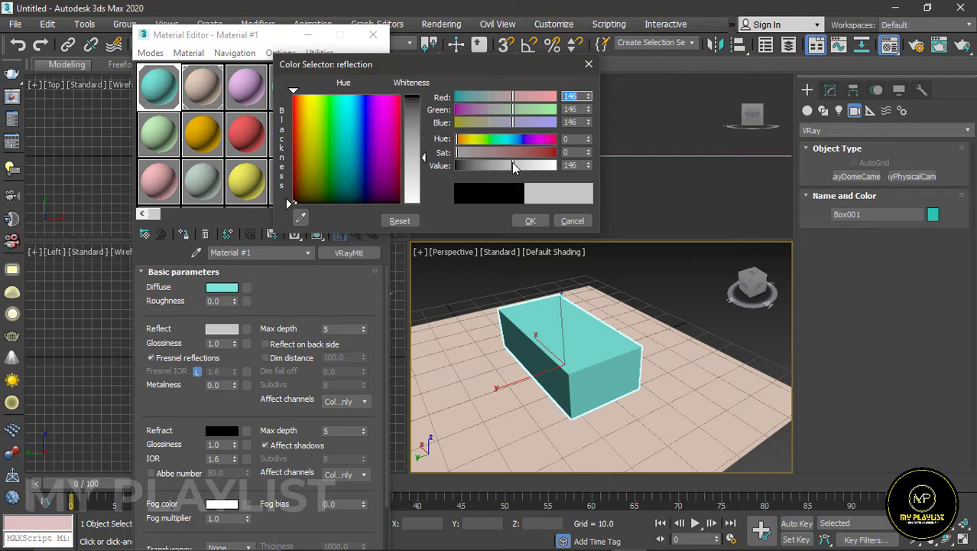
{"action": "left_click_drag", "start_coordinate": [506, 70], "coordinate": [677, 41]}
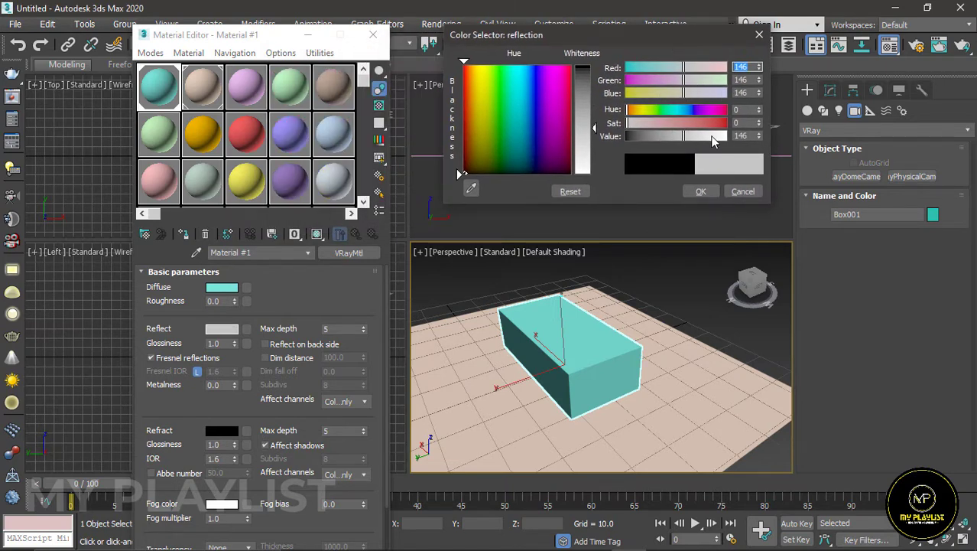
{"action": "left_click_drag", "start_coordinate": [713, 141], "coordinate": [728, 137]}
{"action": "left_click", "coordinate": [700, 191]}
Step: Enable the checkered background in Material #1's sample slot and close the Material Editor
{"action": "left_click", "coordinate": [380, 107]}
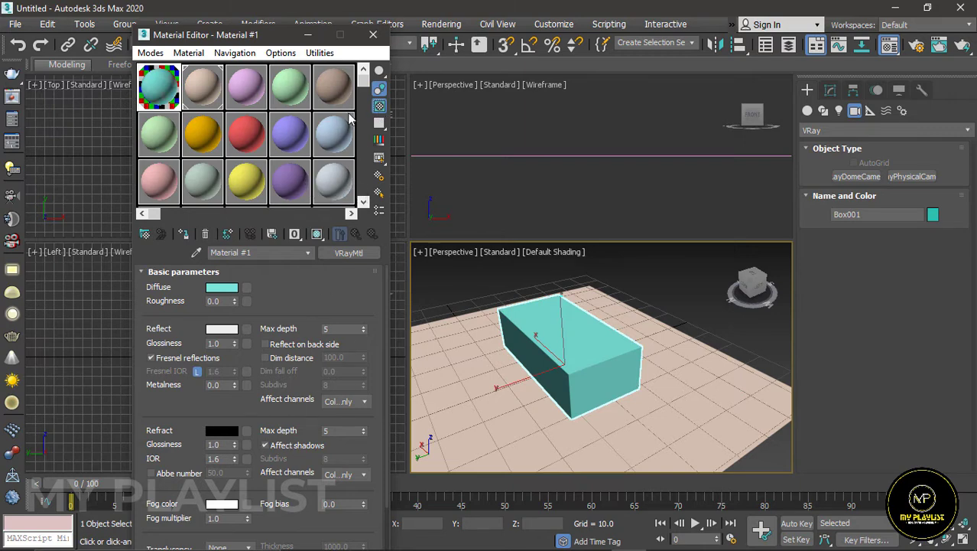
{"action": "left_click", "coordinate": [374, 34]}
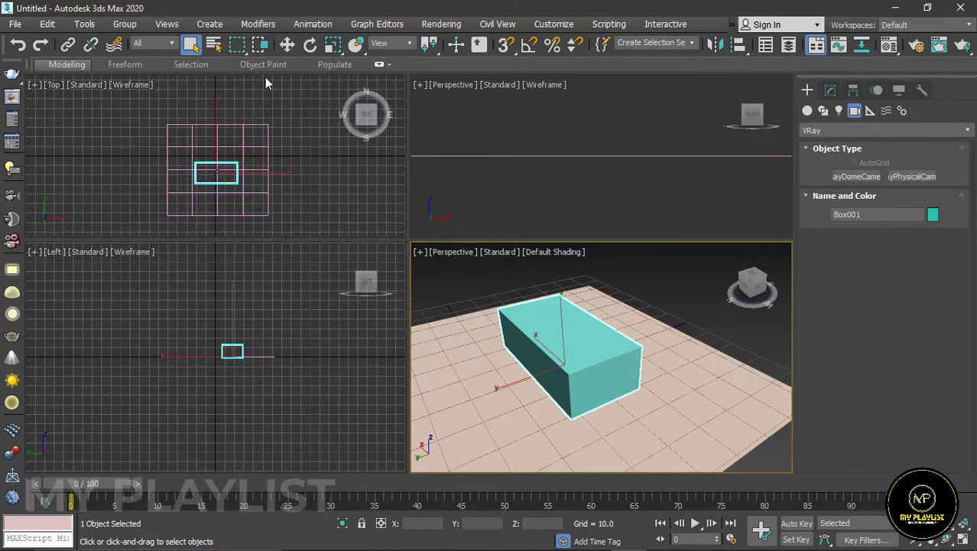
Step: Rotate the box about 15 degrees around its Y axis and raise it so that it sits above the ground plane
{"action": "left_click", "coordinate": [309, 45]}
{"action": "left_click_drag", "start_coordinate": [582, 360], "coordinate": [564, 382]}
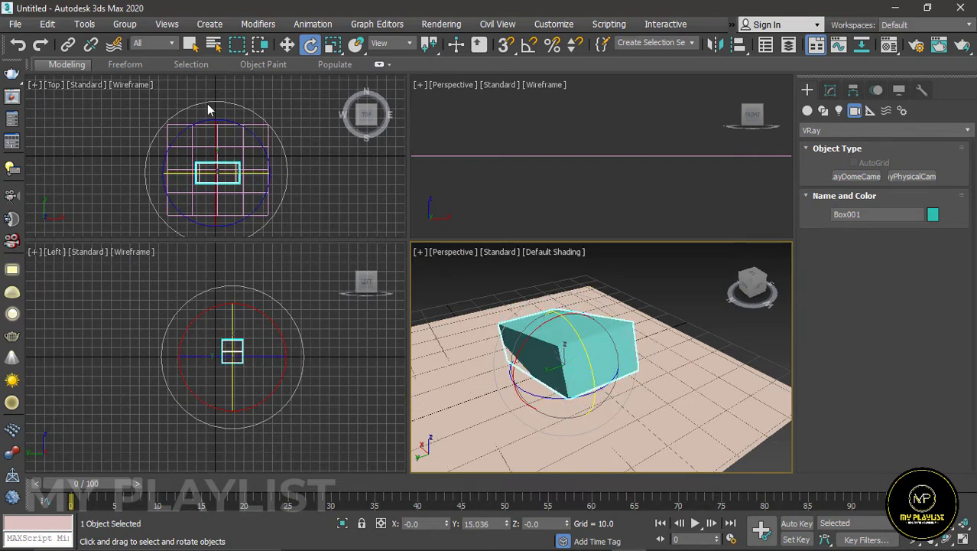
{"action": "left_click", "coordinate": [287, 45]}
{"action": "left_click_drag", "start_coordinate": [560, 309], "coordinate": [562, 291]}
{"action": "scroll", "coordinate": [520, 321], "scroll_direction": "down", "scroll_amount": 3}
{"action": "middle_click_drag", "start_coordinate": [589, 353], "coordinate": [498, 337], "text": "alt"}
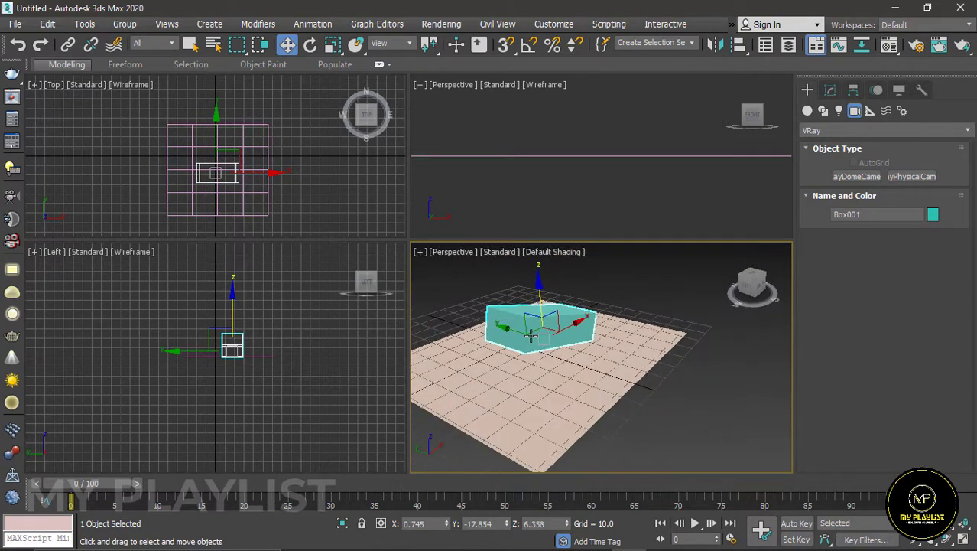
{"action": "scroll", "coordinate": [493, 334], "scroll_direction": "up", "scroll_amount": 2}
{"action": "scroll", "coordinate": [686, 366], "scroll_direction": "down", "scroll_amount": 3}
{"action": "scroll", "coordinate": [686, 366], "scroll_direction": "up", "scroll_amount": 2}
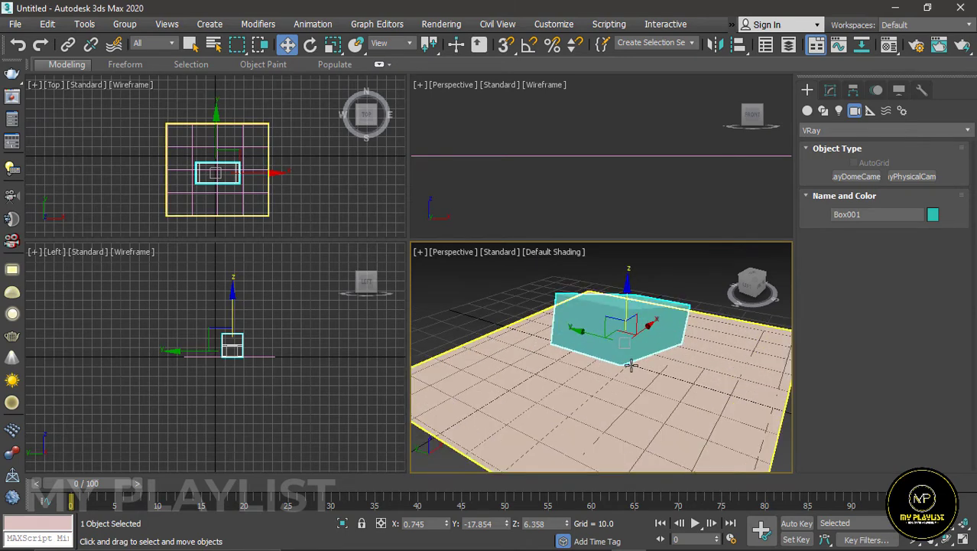
{"action": "mouse_move", "coordinate": [632, 364]}
{"action": "middle_mouse_down", "text": "alt"}
{"action": "mouse_move", "coordinate": [647, 364]}
{"action": "mouse_move", "coordinate": [604, 369]}
{"action": "mouse_move", "coordinate": [635, 366]}
{"action": "middle_mouse_up", "text": "alt"}
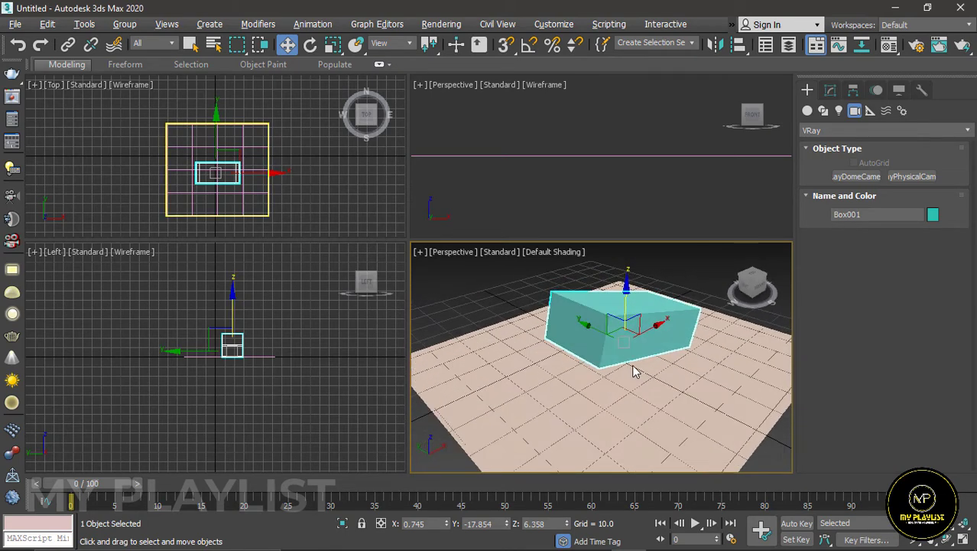
Step: Open Render Setup and review the common output parameters and the V-Ray sampler and environment settings
{"action": "left_click", "coordinate": [917, 48]}
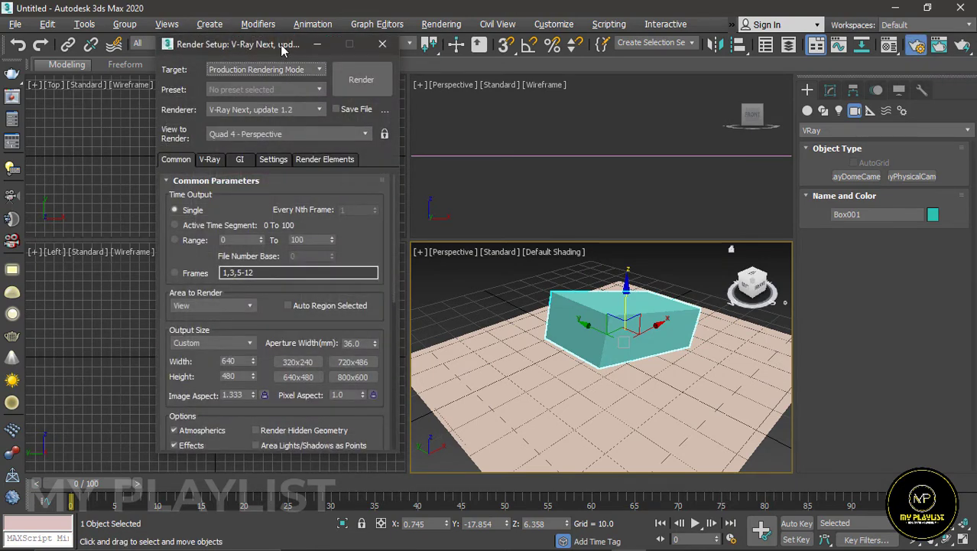
{"action": "left_click_drag", "start_coordinate": [283, 49], "coordinate": [240, 62]}
{"action": "scroll", "coordinate": [210, 342], "scroll_direction": "down", "scroll_amount": 4}
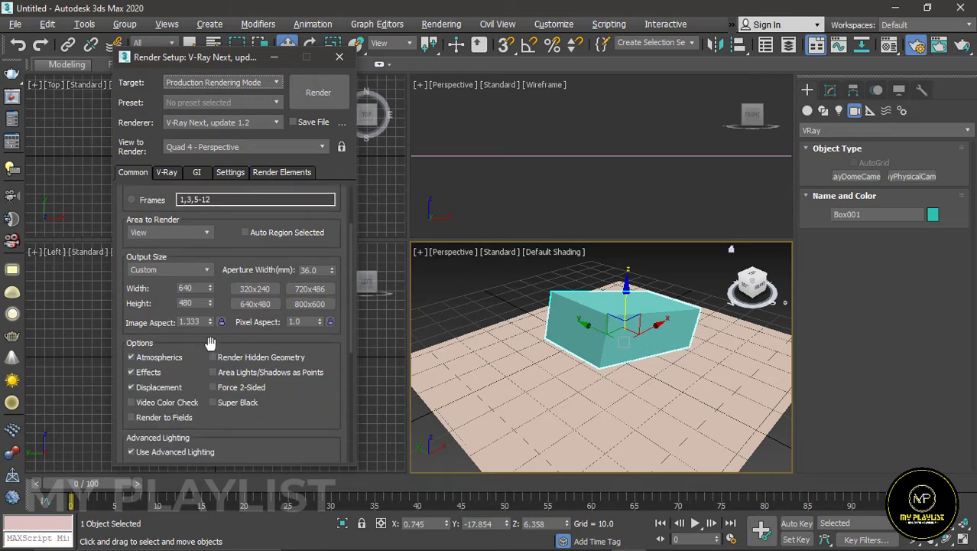
{"action": "scroll", "coordinate": [162, 336], "scroll_direction": "up", "scroll_amount": 2}
{"action": "scroll", "coordinate": [183, 348], "scroll_direction": "down", "scroll_amount": 1}
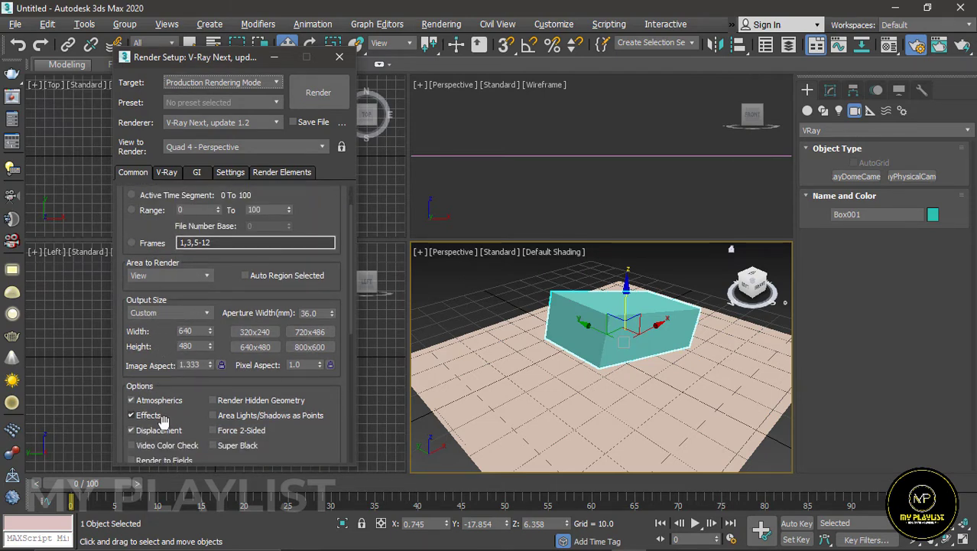
{"action": "scroll", "coordinate": [162, 419], "scroll_direction": "down", "scroll_amount": 5}
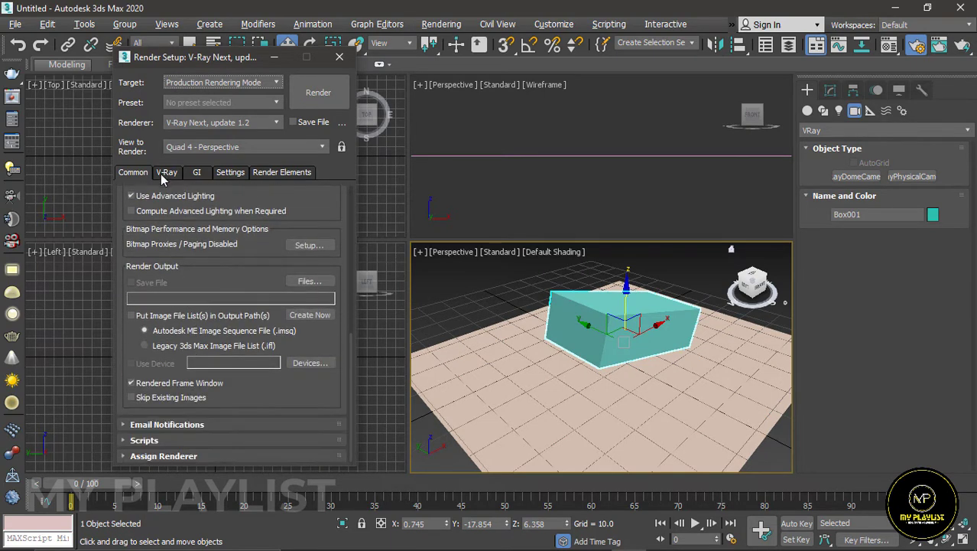
{"action": "left_click", "coordinate": [165, 173]}
{"action": "scroll", "coordinate": [149, 373], "scroll_direction": "down", "scroll_amount": 2}
{"action": "scroll", "coordinate": [145, 373], "scroll_direction": "up", "scroll_amount": 1}
{"action": "scroll", "coordinate": [143, 372], "scroll_direction": "down", "scroll_amount": 1}
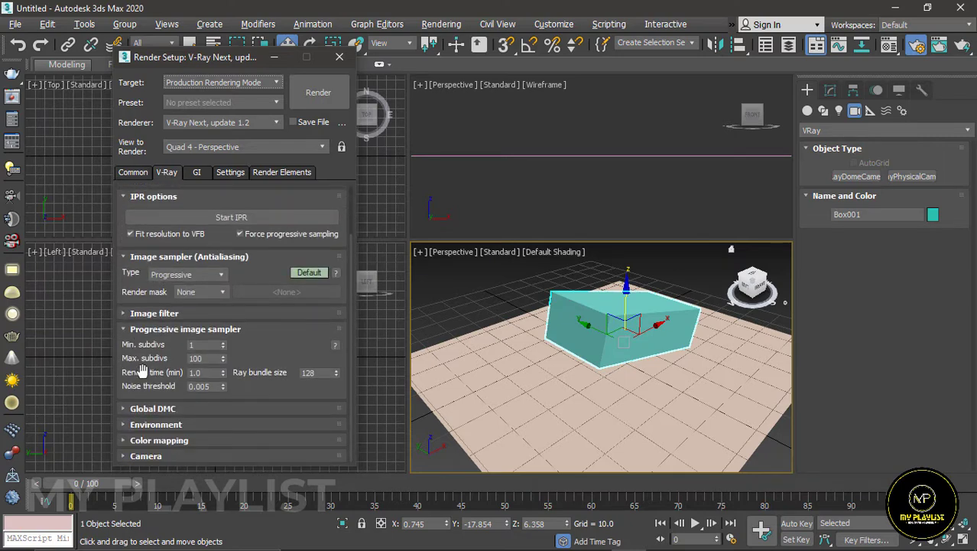
{"action": "left_click", "coordinate": [152, 424]}
{"action": "left_click", "coordinate": [154, 263]}
{"action": "scroll", "coordinate": [182, 268], "scroll_direction": "up", "scroll_amount": 2}
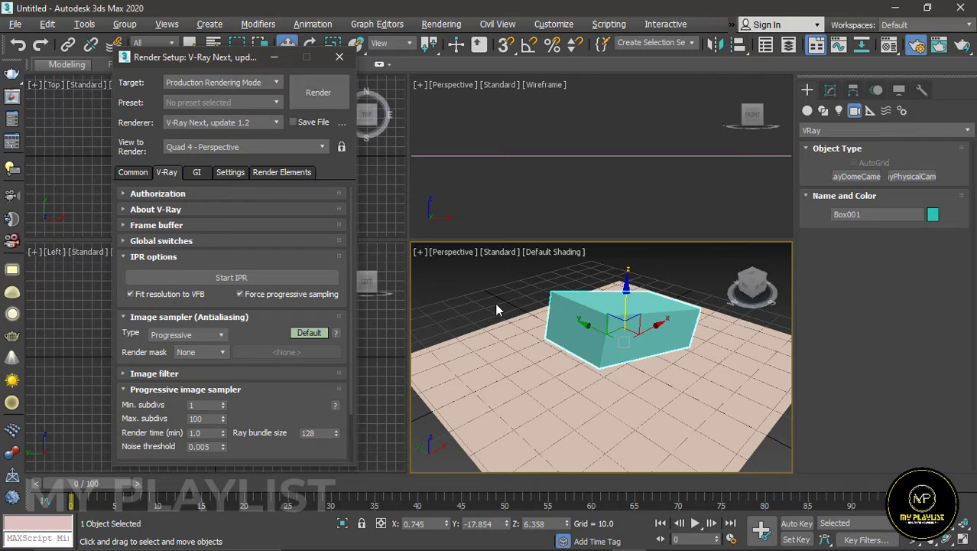
Step: Render the perspective view as a test, stop the render and close the frame buffer
{"action": "left_click", "coordinate": [319, 94]}
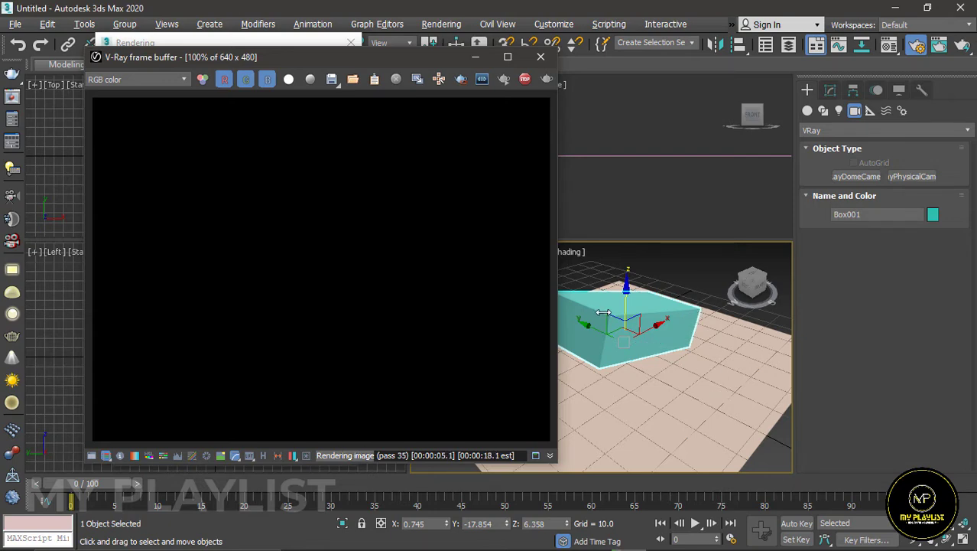
{"action": "left_click", "coordinate": [525, 79]}
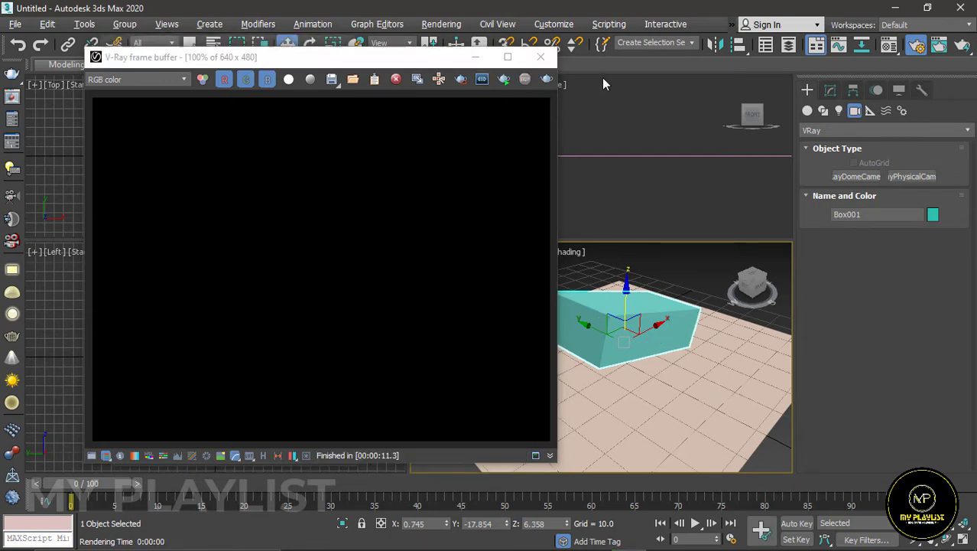
{"action": "left_click", "coordinate": [541, 57]}
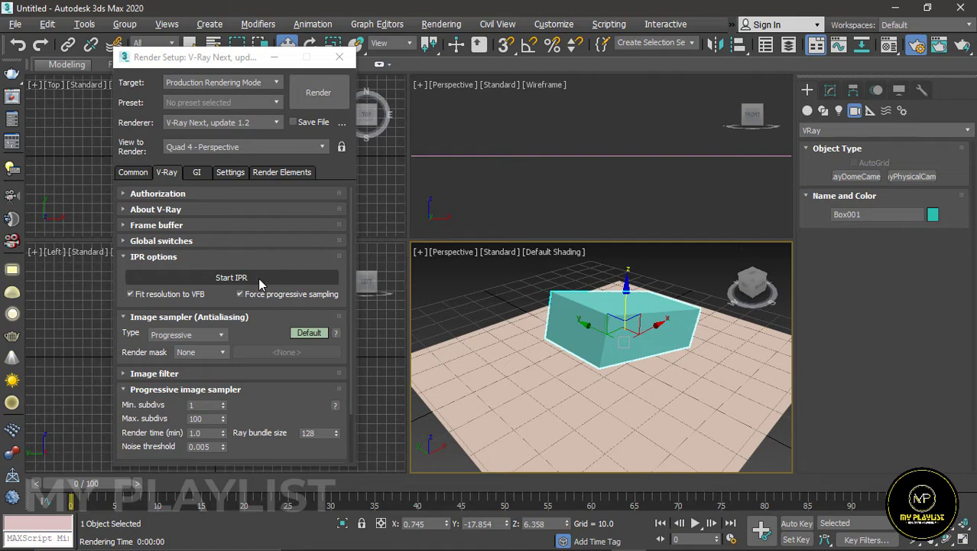
Step: Set the primary GI engine to Irradiance map and the secondary engine to Light cache
{"action": "left_click", "coordinate": [197, 171]}
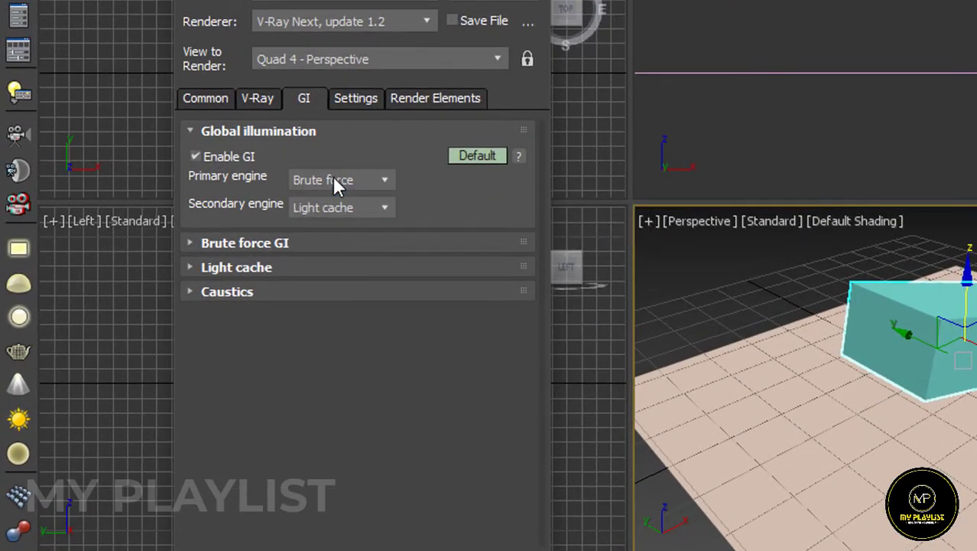
{"action": "left_click", "coordinate": [327, 181]}
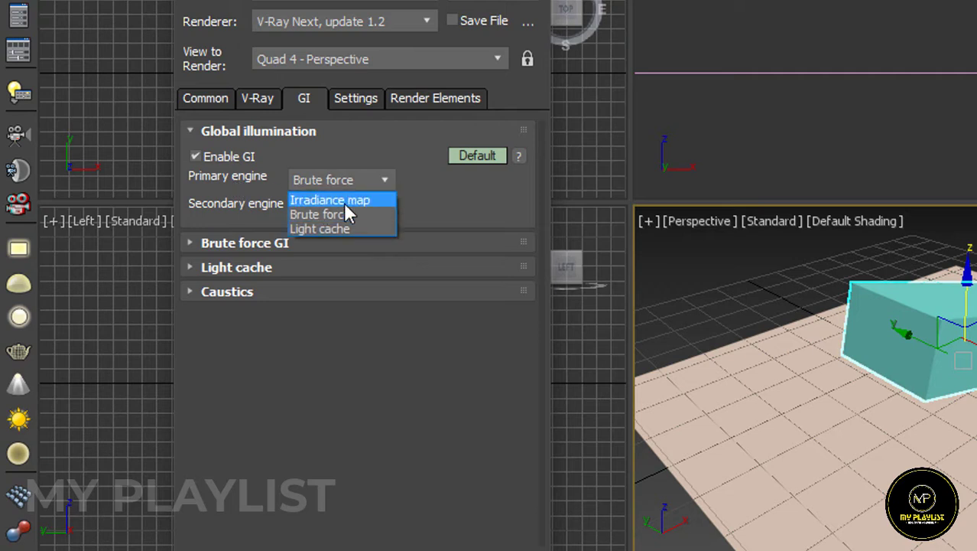
{"action": "left_click", "coordinate": [343, 200]}
{"action": "left_click", "coordinate": [339, 210]}
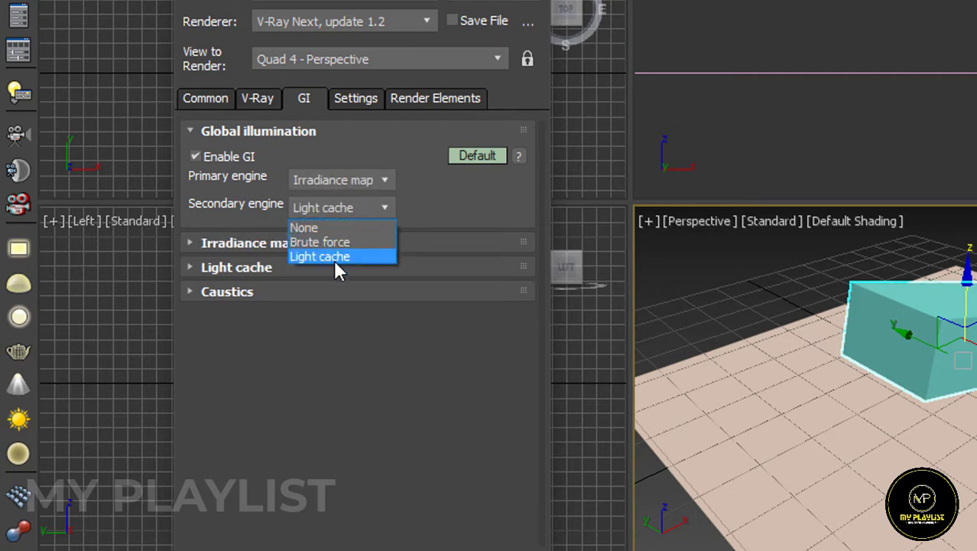
{"action": "left_click", "coordinate": [333, 259]}
Step: Set the irradiance map's current preset to Low
{"action": "left_click", "coordinate": [320, 246]}
{"action": "left_click", "coordinate": [350, 269]}
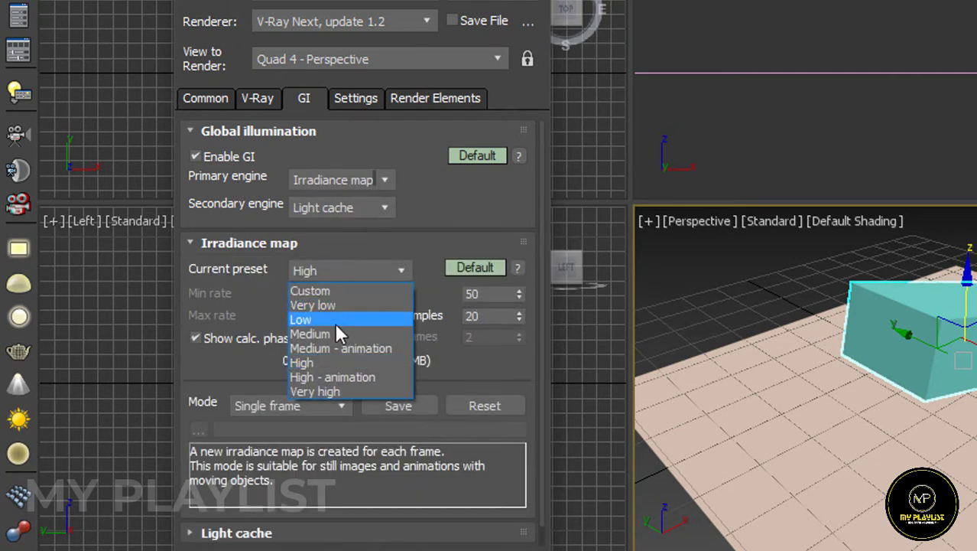
{"action": "left_click", "coordinate": [390, 319]}
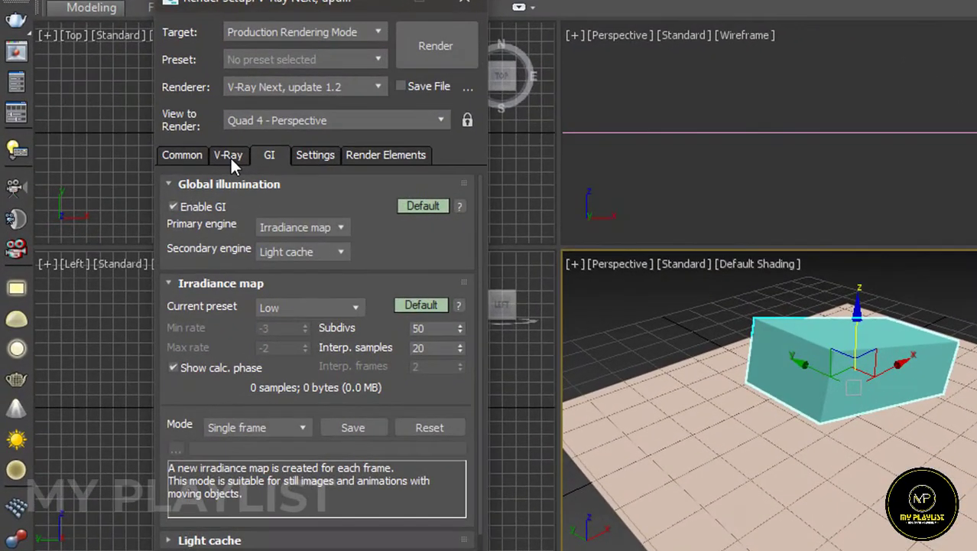
Step: Enable the GI environment override in the V-Ray environment settings
{"action": "left_click", "coordinate": [166, 171]}
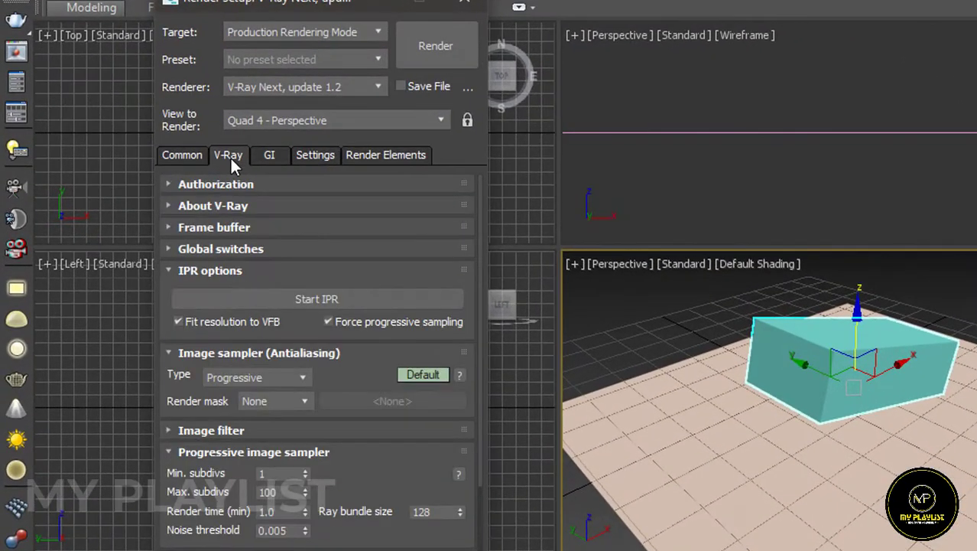
{"action": "scroll", "coordinate": [191, 436], "scroll_direction": "down", "scroll_amount": 3}
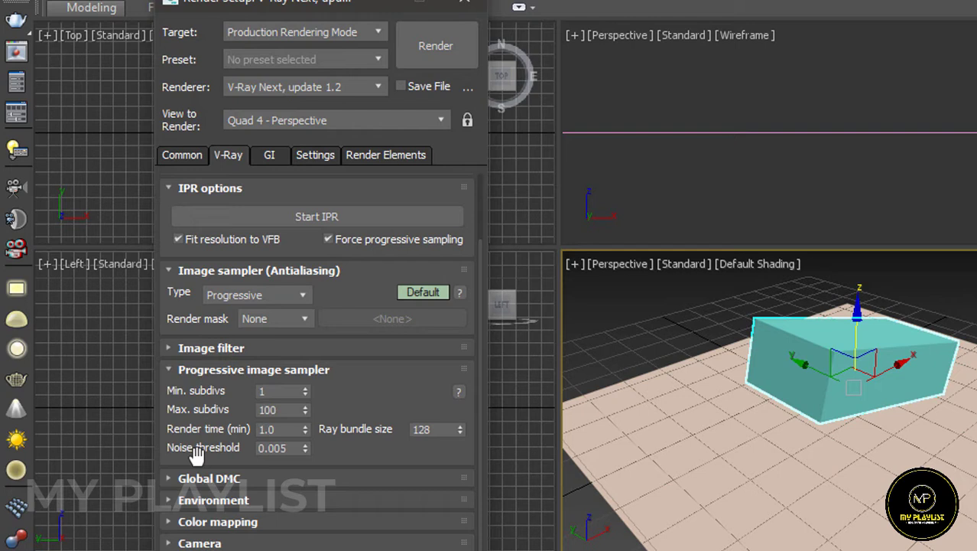
{"action": "left_click", "coordinate": [224, 499]}
{"action": "left_click", "coordinate": [174, 301]}
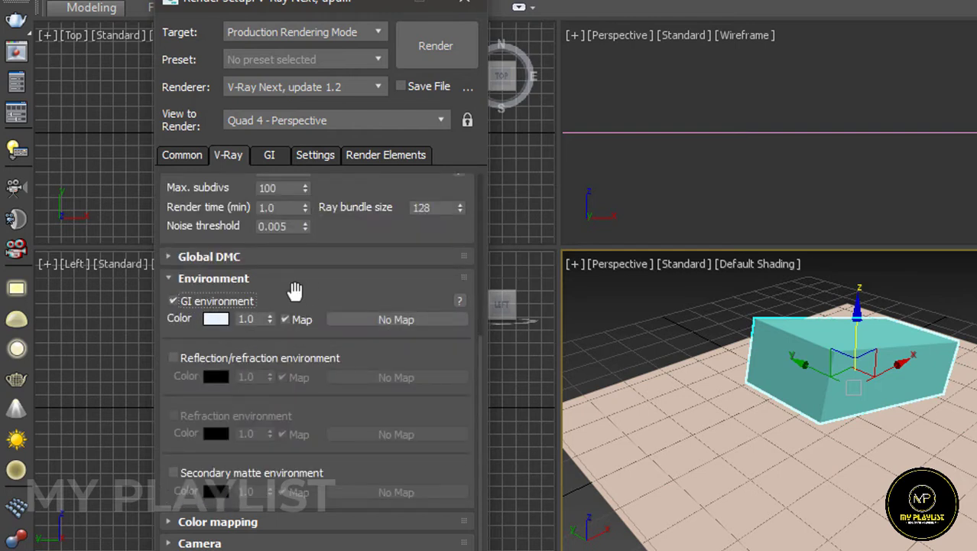
Step: Render the perspective view, mark a render region around most of the box in the frame buffer, and stop the render
{"action": "left_click", "coordinate": [409, 52]}
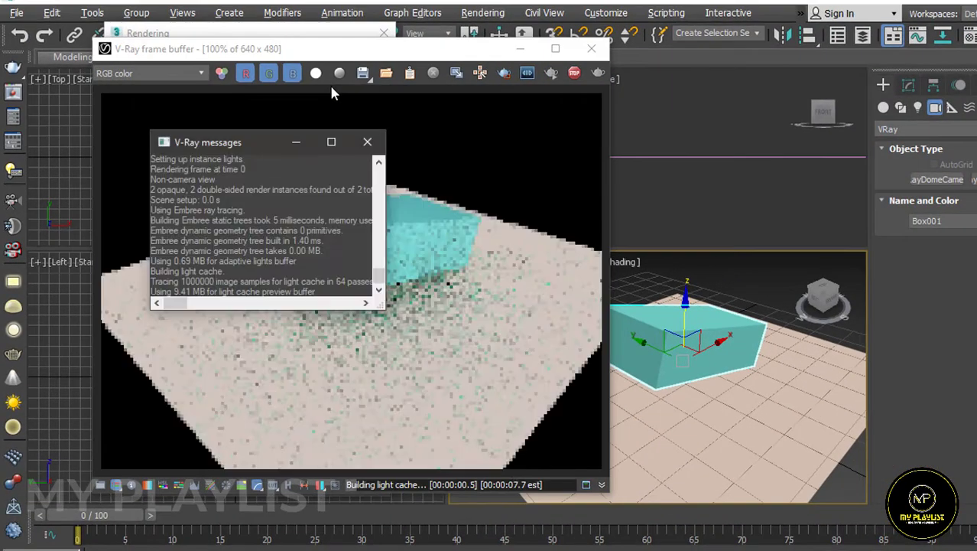
{"action": "left_click", "coordinate": [296, 142]}
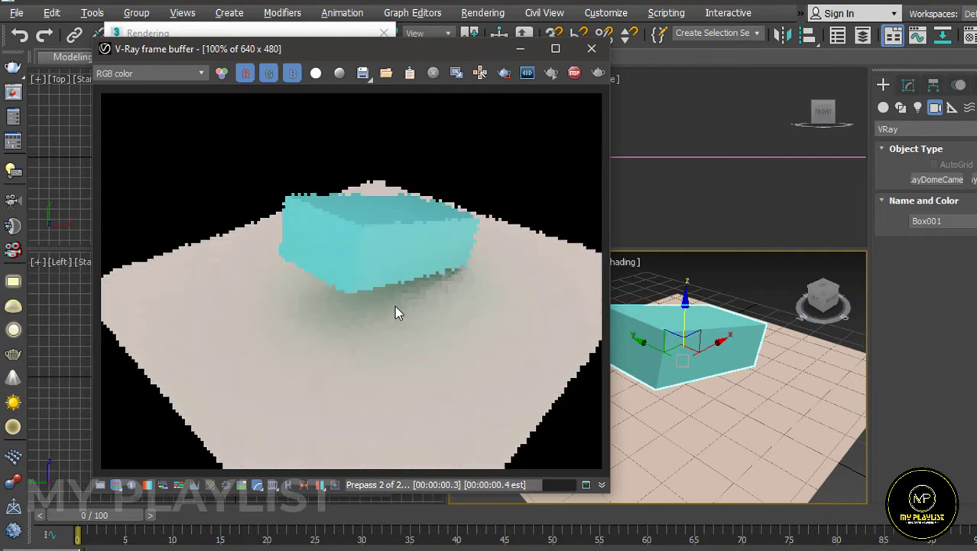
{"action": "left_click", "coordinate": [504, 74]}
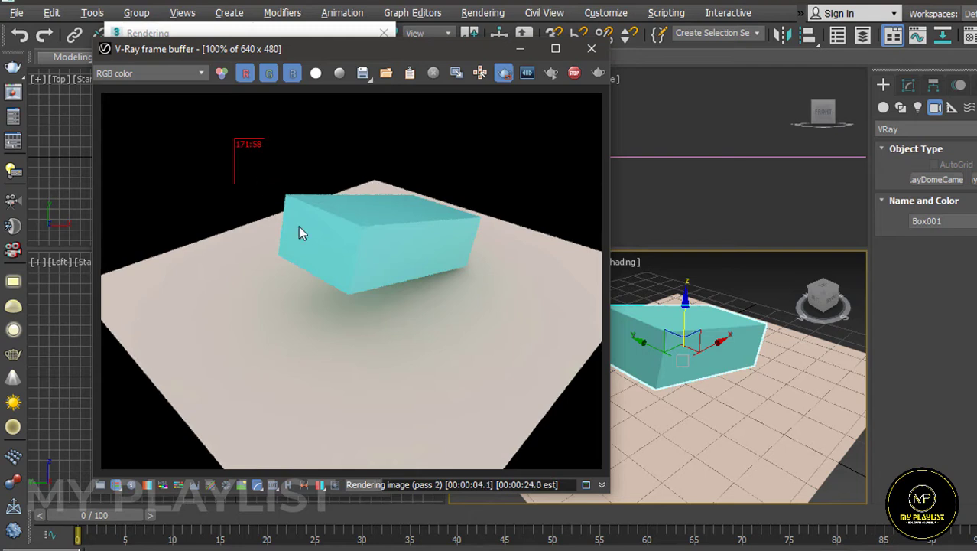
{"action": "left_click_drag", "start_coordinate": [298, 226], "coordinate": [459, 436]}
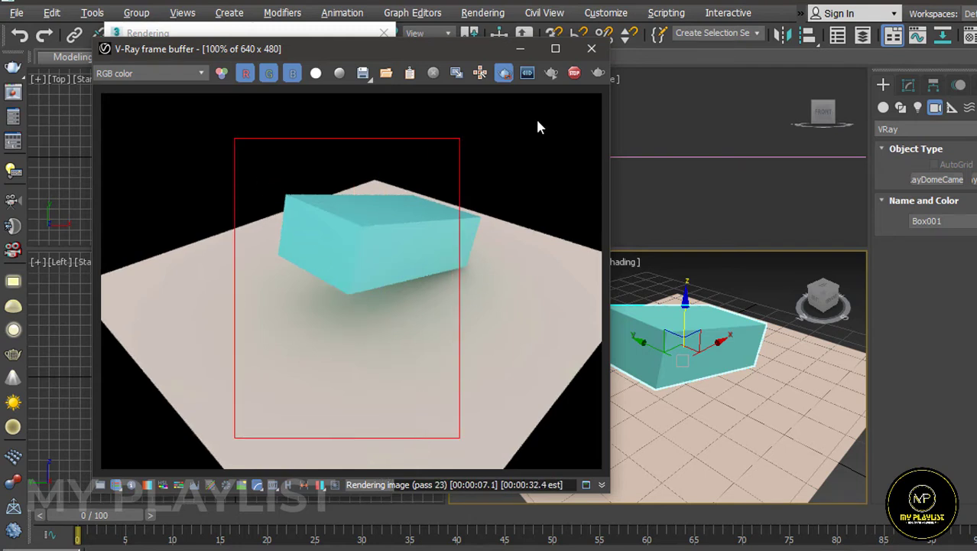
{"action": "left_click", "coordinate": [573, 74]}
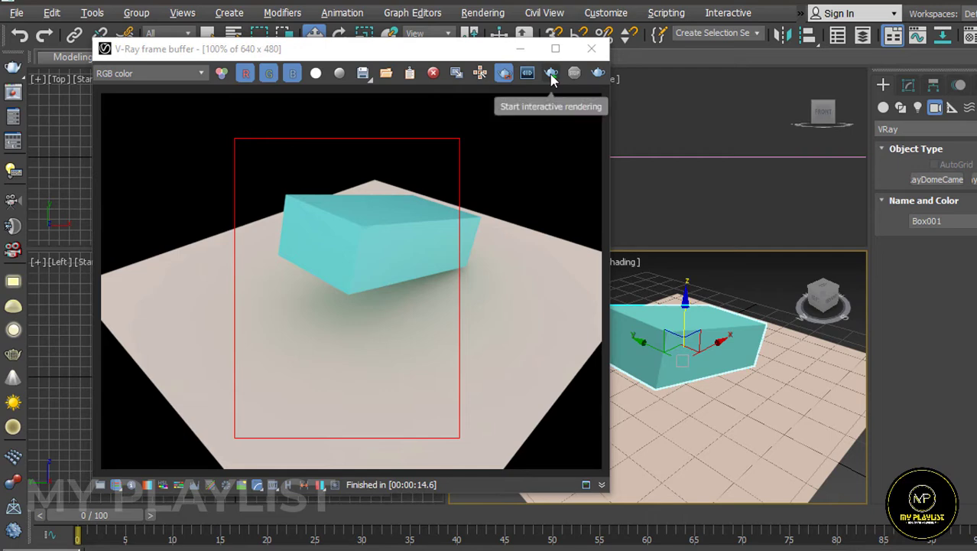
Step: Run an interactive render of the marked region, stop it, and close the frame buffer and Render Setup
{"action": "left_click", "coordinate": [552, 73]}
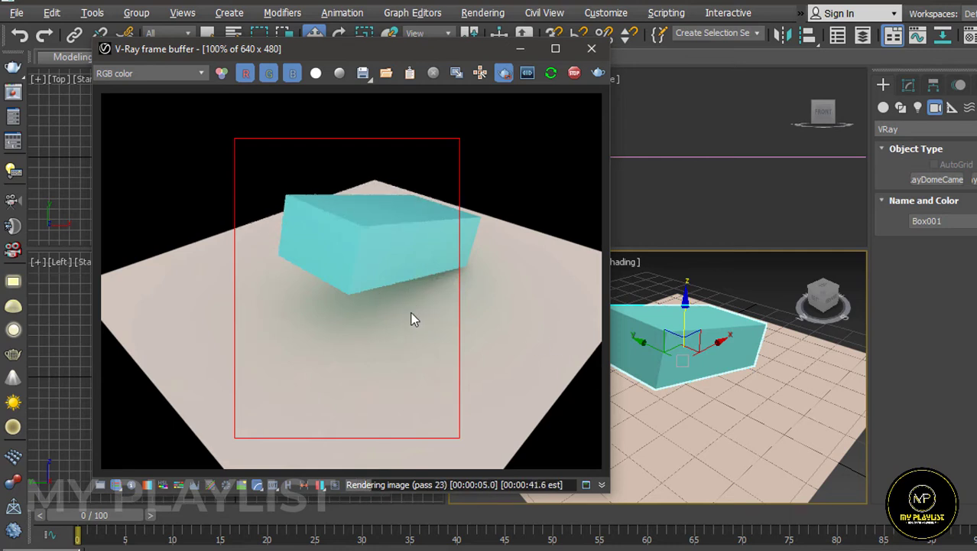
{"action": "left_click", "coordinate": [575, 73]}
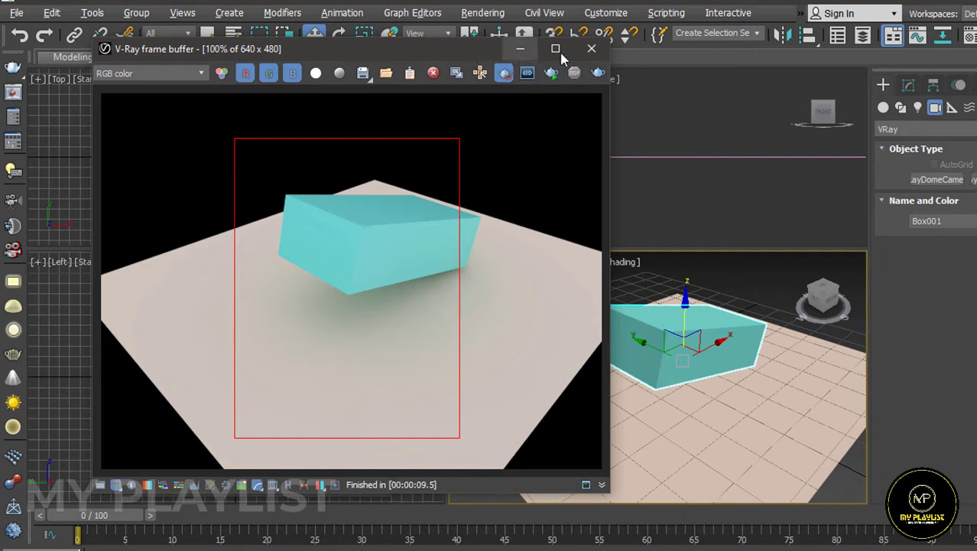
{"action": "left_click", "coordinate": [591, 48]}
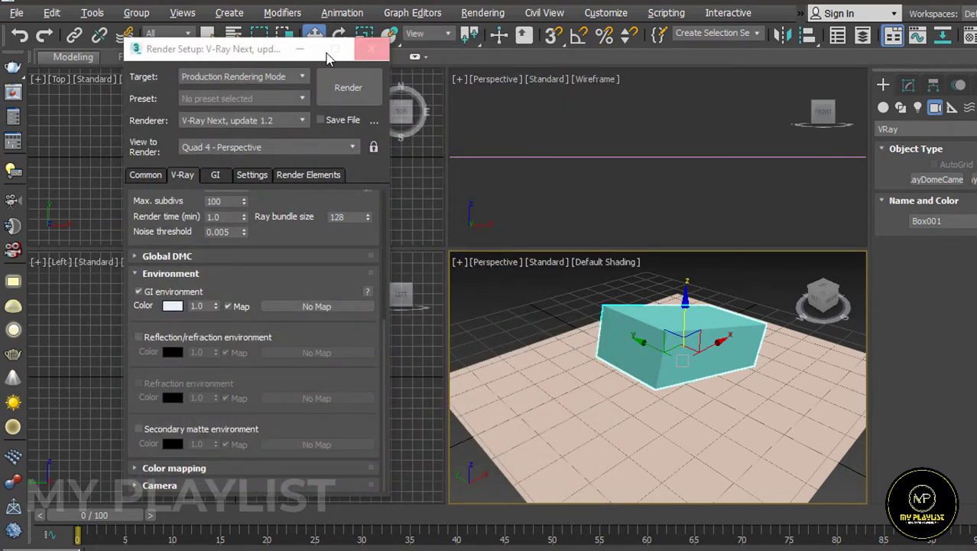
{"action": "left_click", "coordinate": [371, 48]}
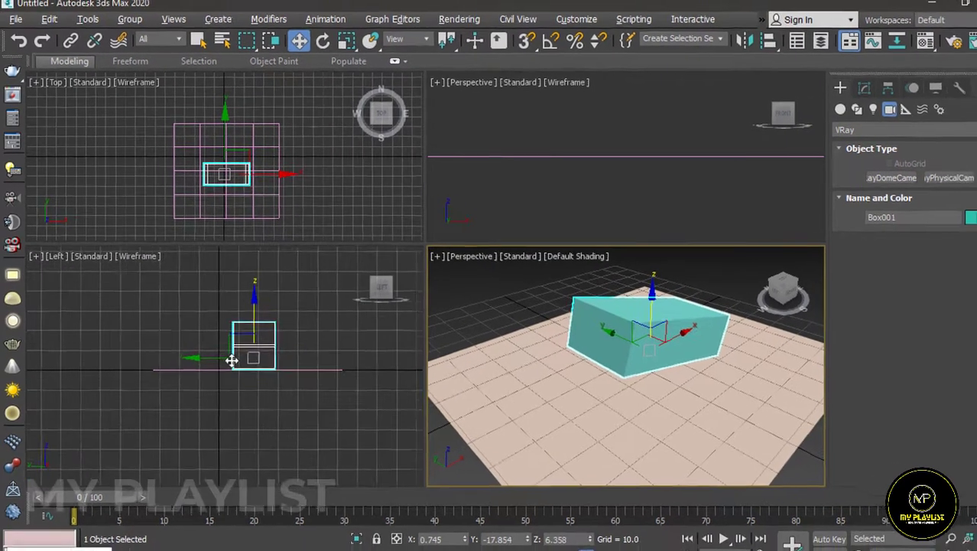
Step: Bring up the VRay light types for creating a new light
{"action": "scroll", "coordinate": [244, 368], "scroll_direction": "up", "scroll_amount": 8}
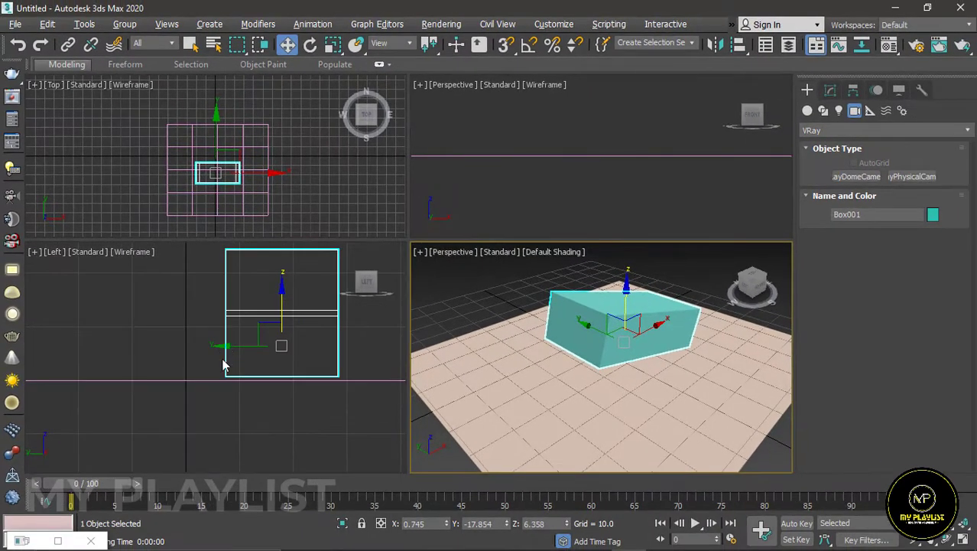
{"action": "scroll", "coordinate": [222, 365], "scroll_direction": "down", "scroll_amount": 8}
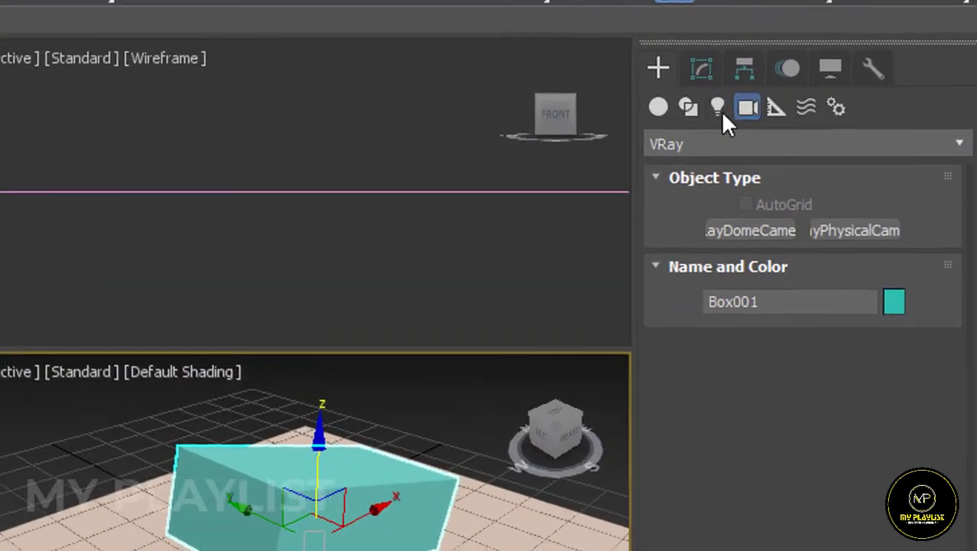
{"action": "left_click", "coordinate": [838, 111]}
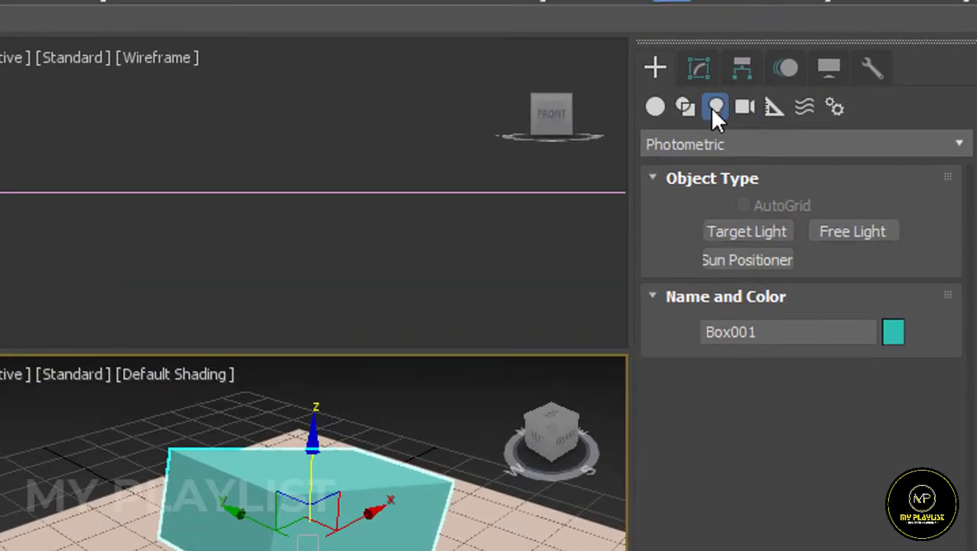
{"action": "left_click", "coordinate": [757, 149]}
{"action": "left_click", "coordinate": [718, 216]}
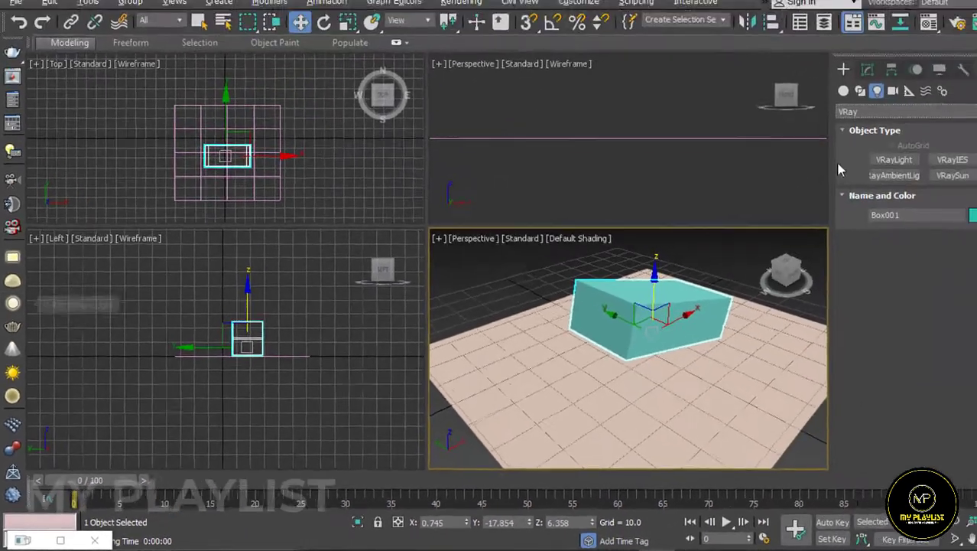
Step: Draw a Plane-type VRayLight about 118 by 99 over the whole ground plane in the Top view
{"action": "left_click", "coordinate": [895, 160]}
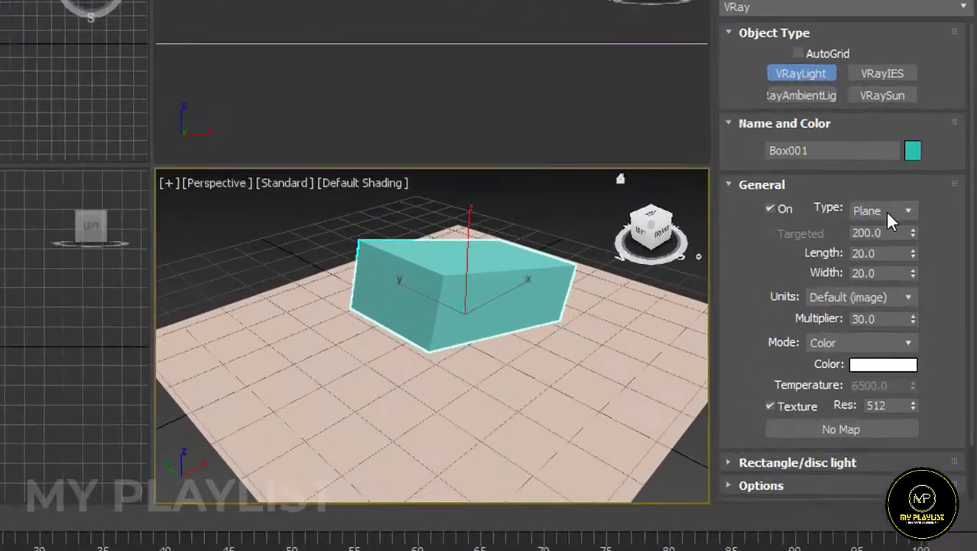
{"action": "left_click", "coordinate": [912, 272]}
{"action": "left_click", "coordinate": [915, 280]}
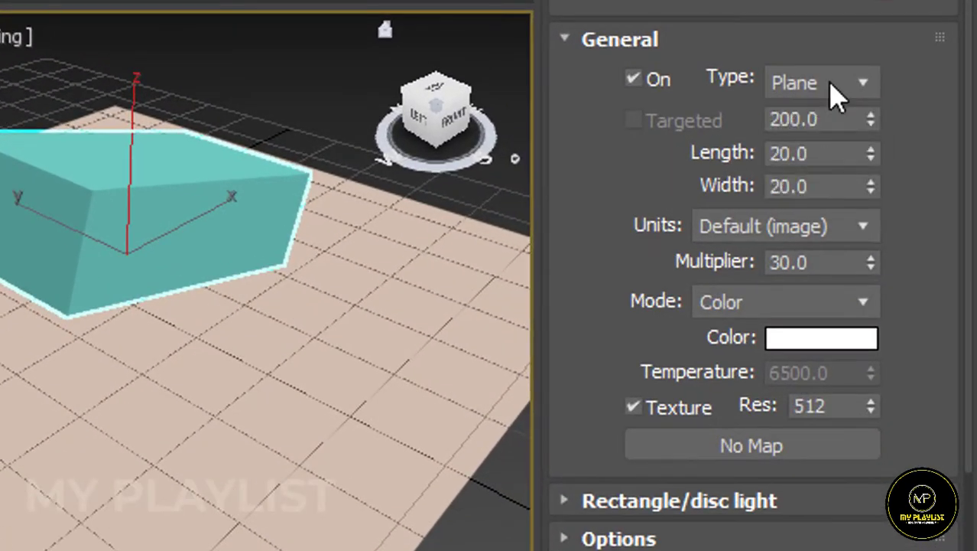
{"action": "left_click", "coordinate": [839, 97]}
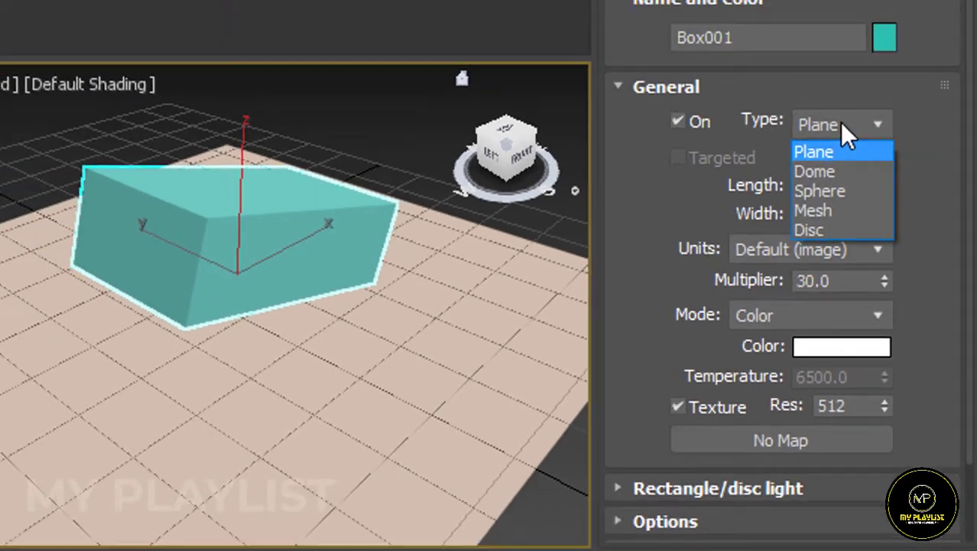
{"action": "left_click", "coordinate": [839, 121]}
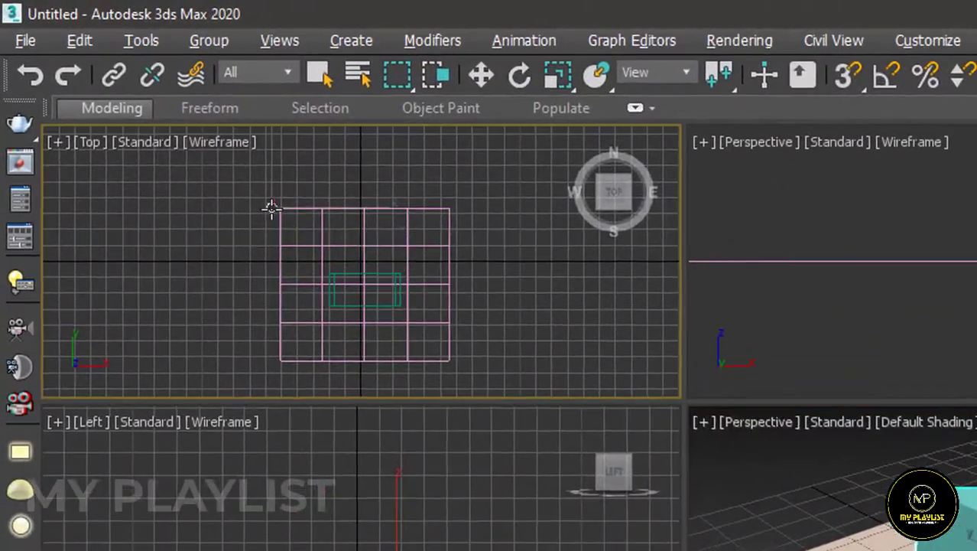
{"action": "left_click_drag", "start_coordinate": [98, 102], "coordinate": [215, 202]}
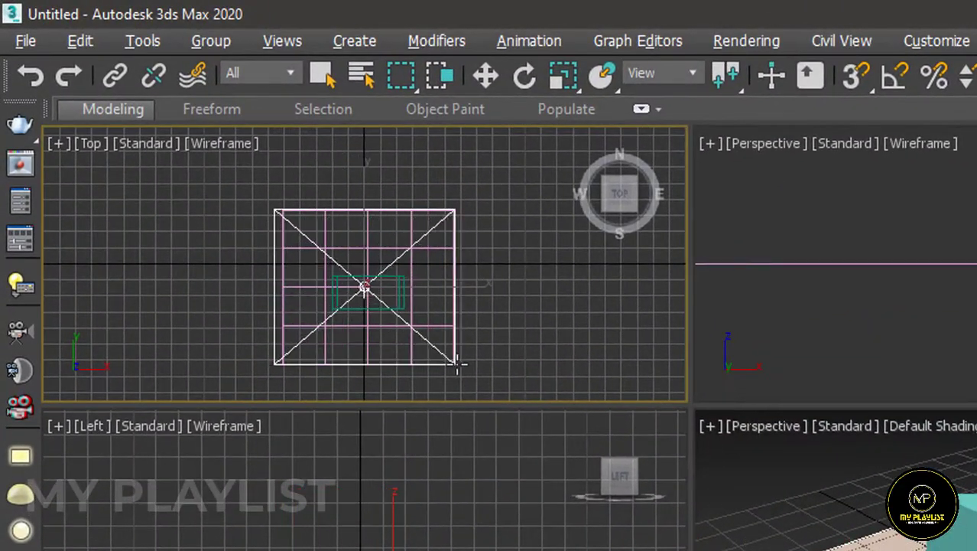
{"action": "left_click_drag", "start_coordinate": [457, 362], "coordinate": [462, 367]}
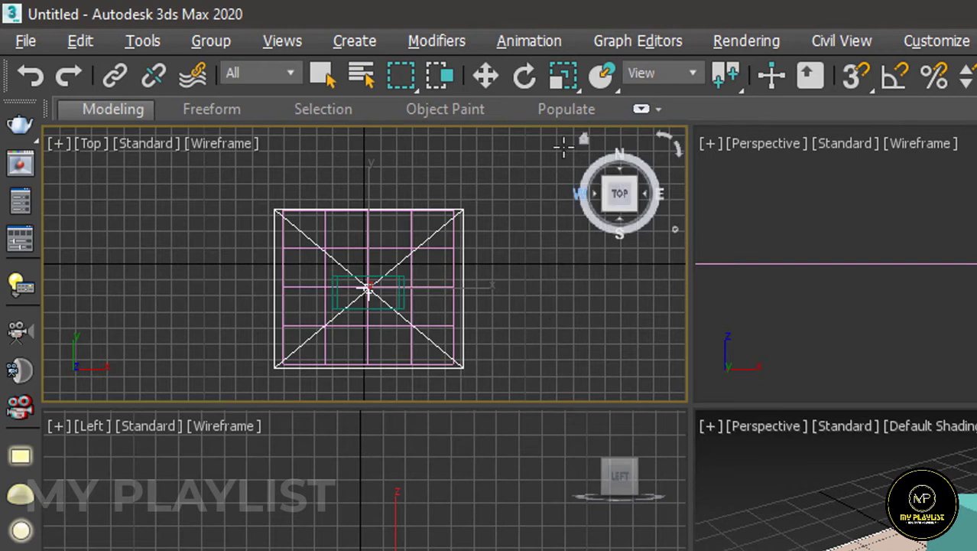
Step: Move the plane light above and to one side of the box in the Left view, to about Y -46, Z 61
{"action": "left_click", "coordinate": [487, 76]}
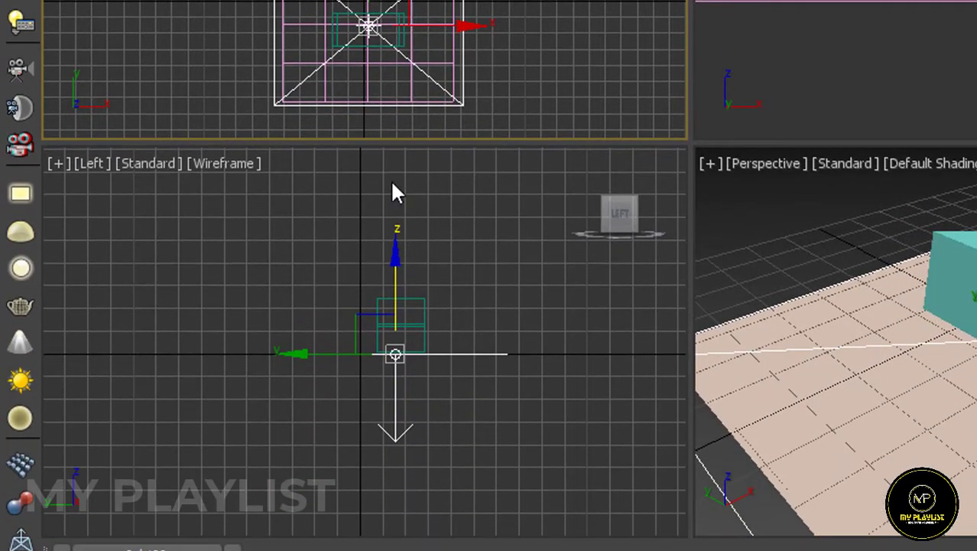
{"action": "left_click", "coordinate": [393, 257]}
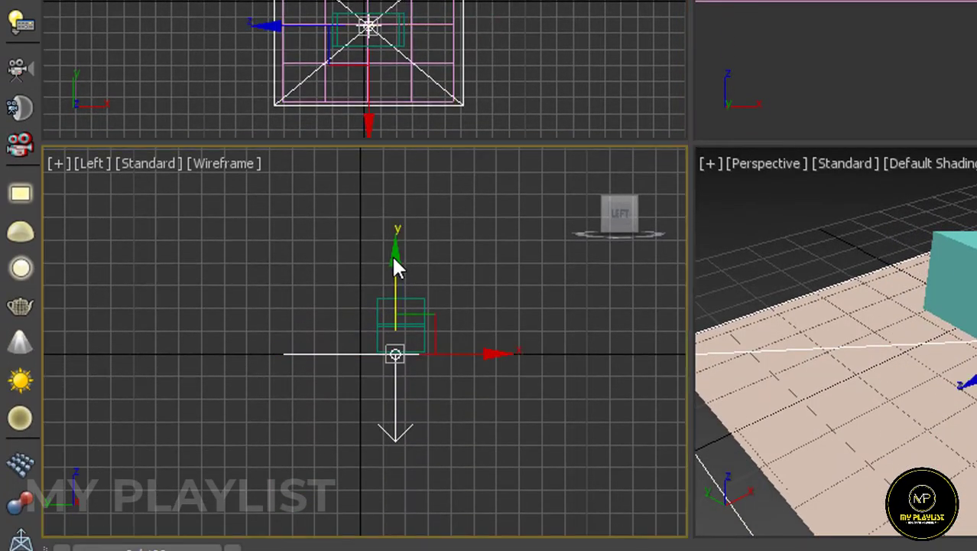
{"action": "left_click", "coordinate": [394, 296]}
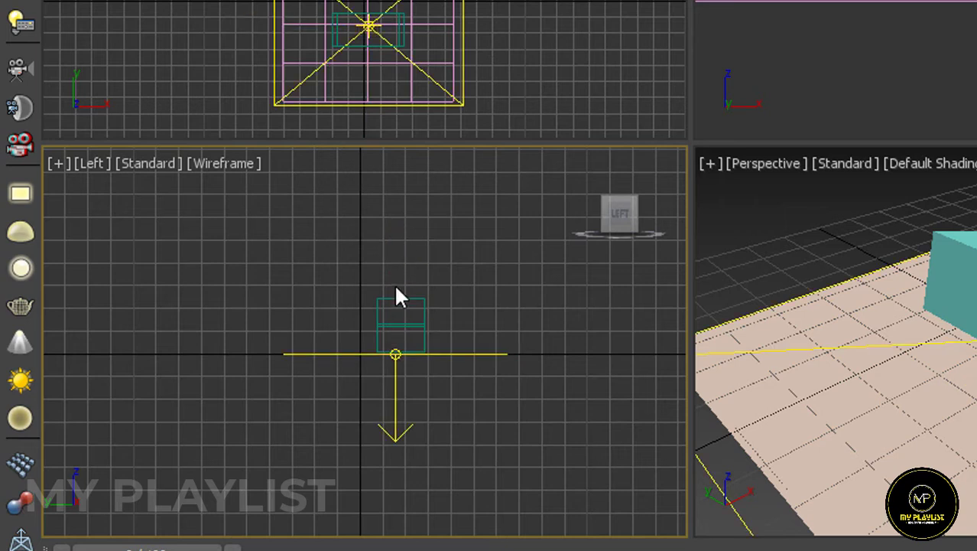
{"action": "left_click", "coordinate": [394, 360]}
{"action": "left_click_drag", "start_coordinate": [394, 279], "coordinate": [434, 134]}
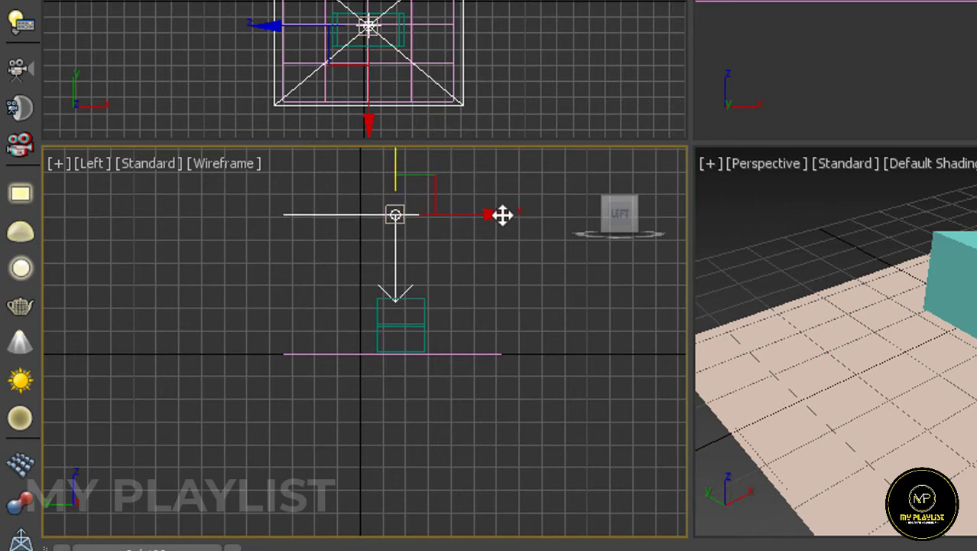
{"action": "left_click_drag", "start_coordinate": [506, 214], "coordinate": [578, 215]}
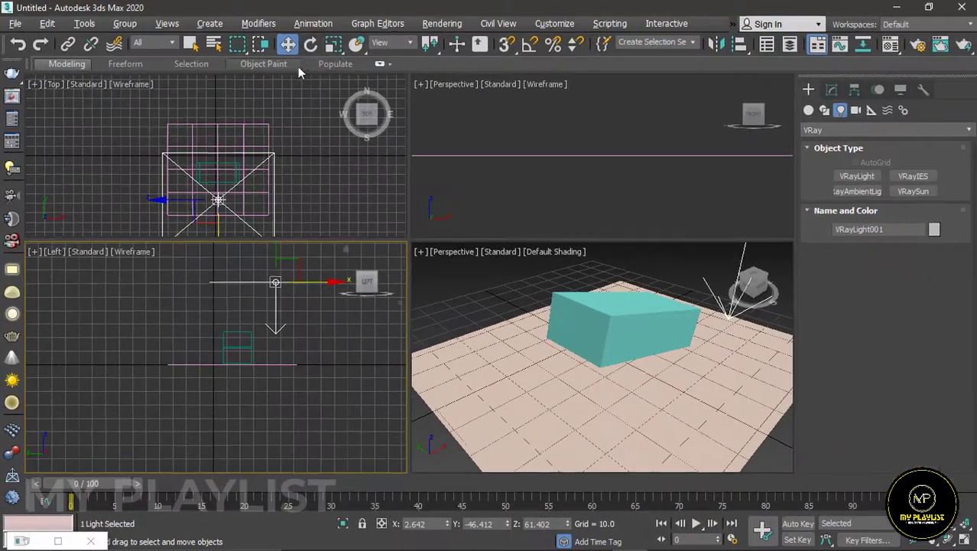
Step: Rotate the plane light about 22 degrees in the Left view so that it points towards the box, and deselect it
{"action": "left_click", "coordinate": [310, 45]}
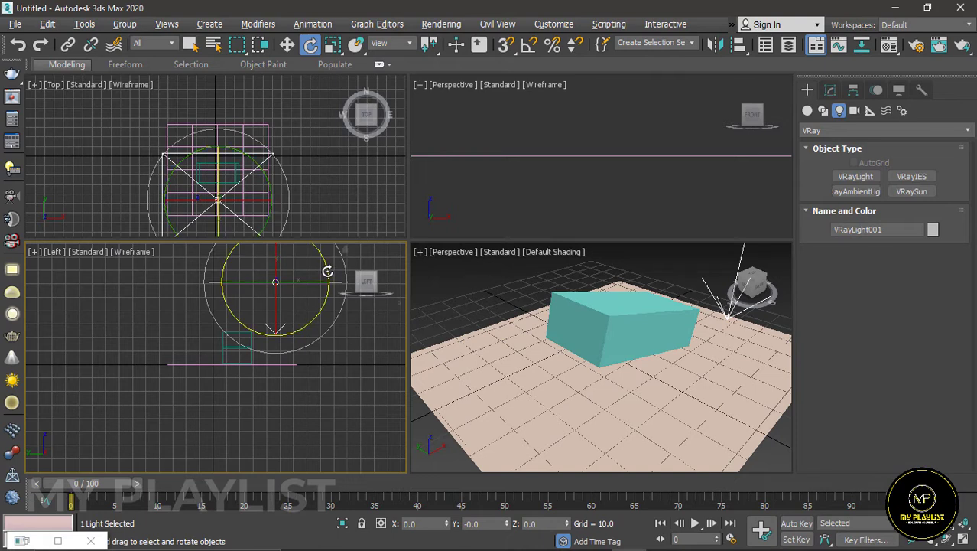
{"action": "left_click_drag", "start_coordinate": [327, 276], "coordinate": [334, 302]}
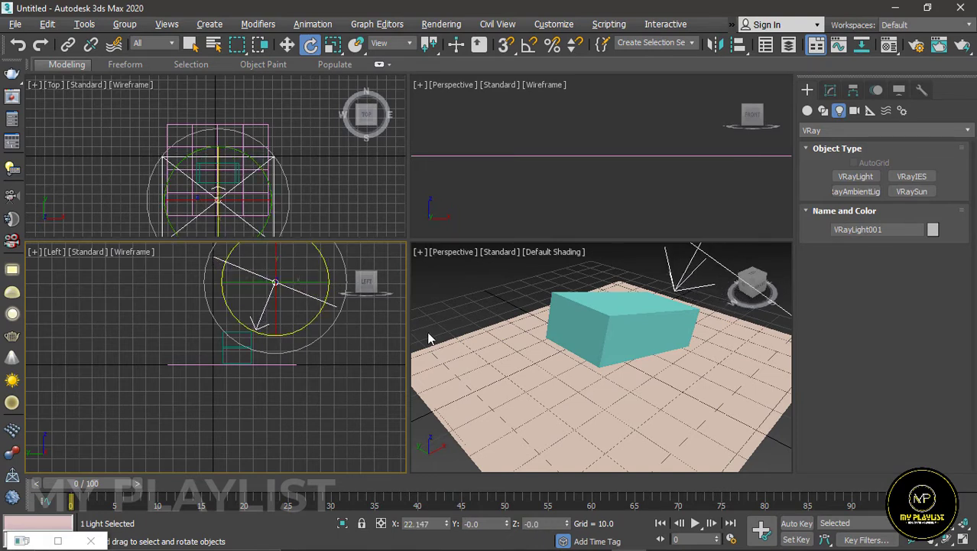
{"action": "left_click", "coordinate": [466, 278]}
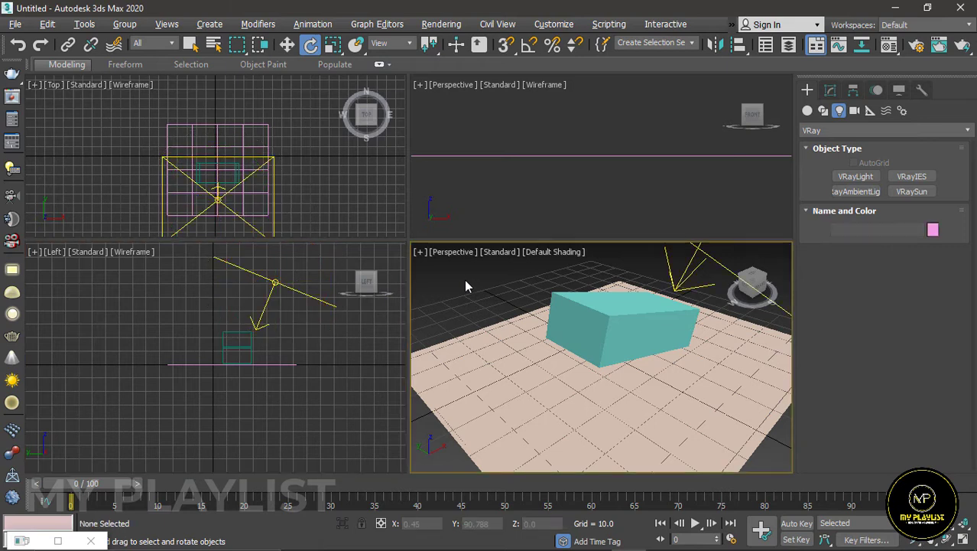
Step: Run a test render of the perspective view with the plane light, stop it, and close the frame buffer
{"action": "left_click", "coordinate": [916, 47]}
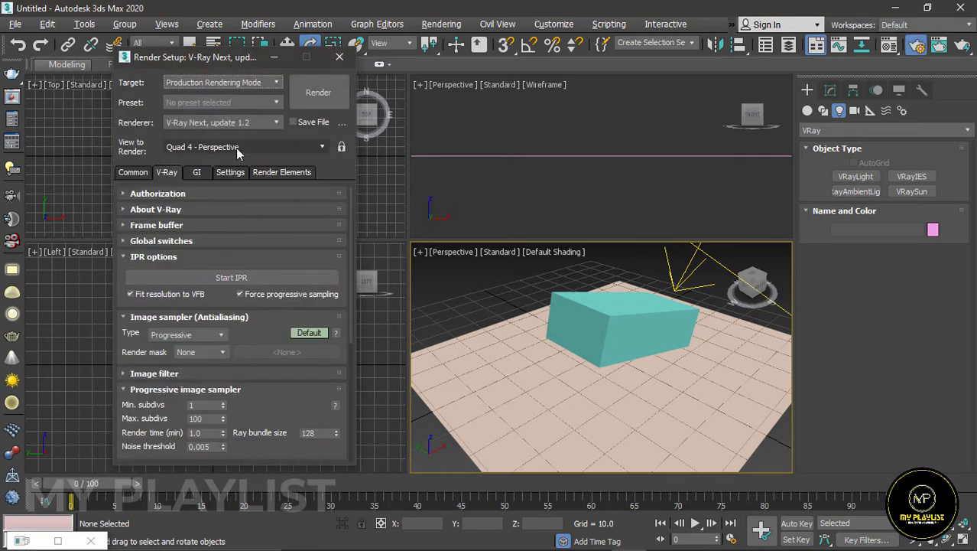
{"action": "left_click", "coordinate": [328, 104]}
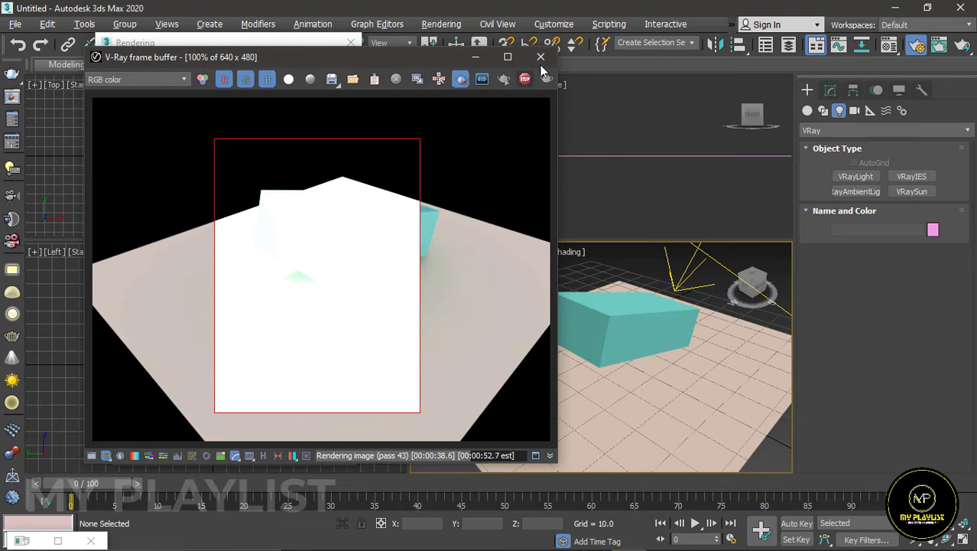
{"action": "left_click", "coordinate": [525, 80]}
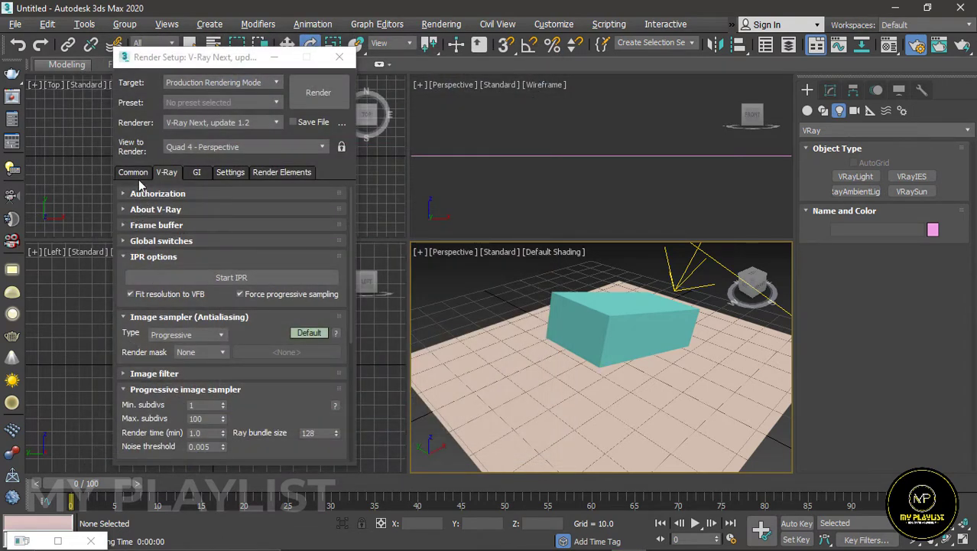
Step: Disable the GI environment override in the V-Ray environment settings
{"action": "scroll", "coordinate": [144, 375], "scroll_direction": "down", "scroll_amount": 5}
{"action": "left_click", "coordinate": [126, 327]}
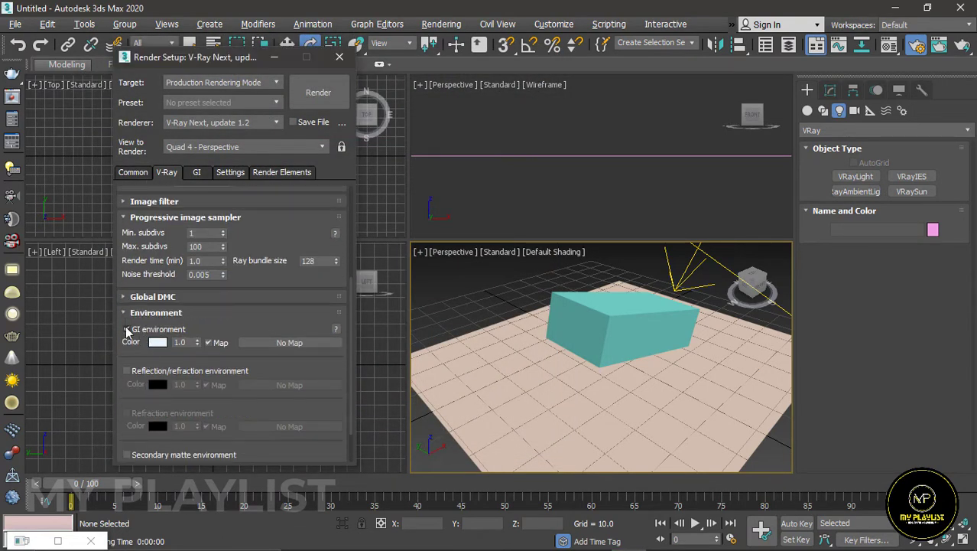
{"action": "left_click", "coordinate": [127, 329]}
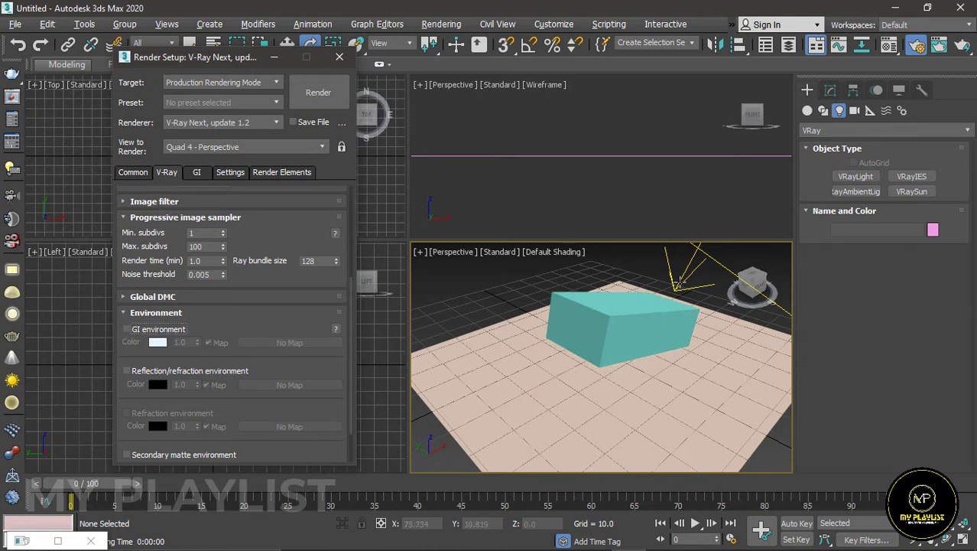
Step: Select the plane light and set its multiplier to 10
{"action": "left_click", "coordinate": [679, 283]}
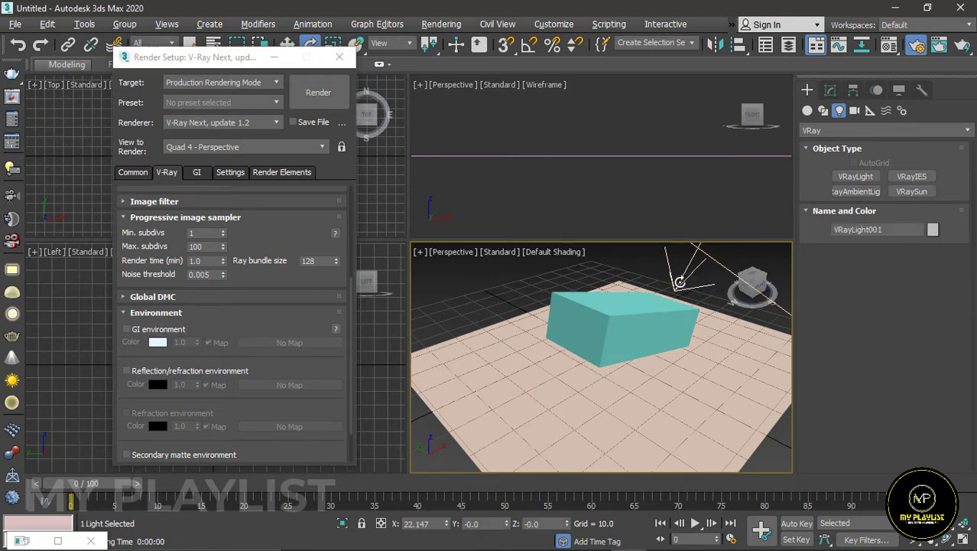
{"action": "left_click", "coordinate": [191, 45]}
{"action": "left_click_drag", "start_coordinate": [229, 57], "coordinate": [529, 71]}
{"action": "left_click", "coordinate": [276, 283]}
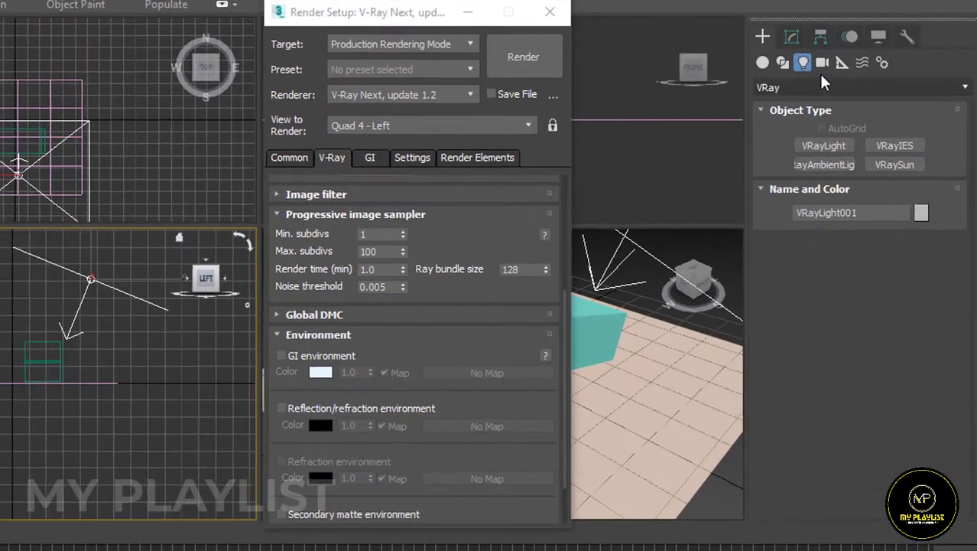
{"action": "left_click", "coordinate": [830, 90]}
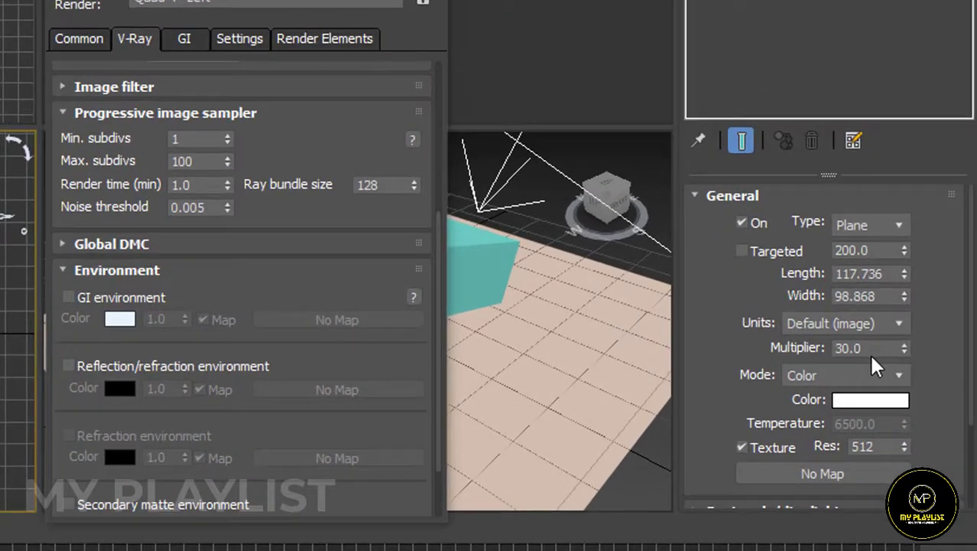
{"action": "double_click", "coordinate": [883, 394]}
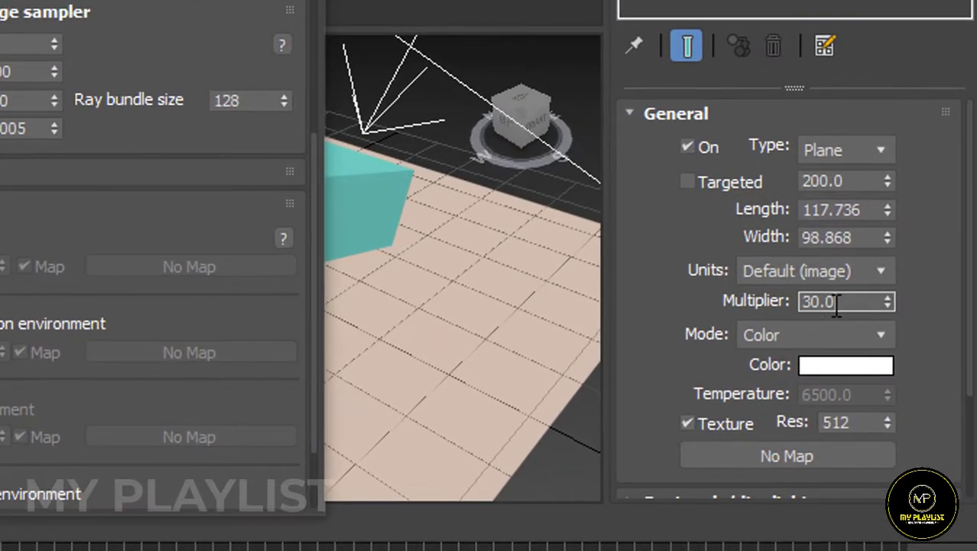
{"action": "type", "text": "10"}
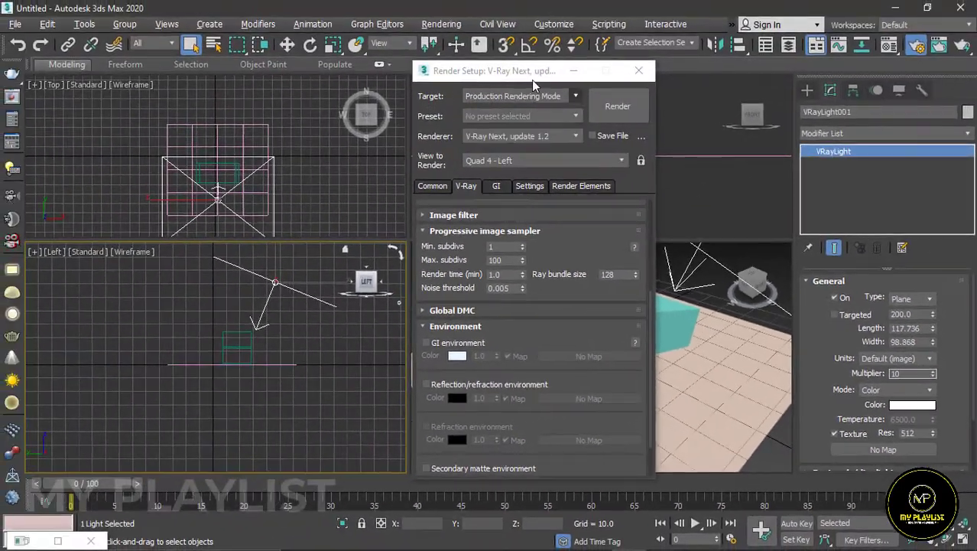
Step: Make the shaded perspective view active and render its marked region with the dimmer light
{"action": "left_click_drag", "start_coordinate": [533, 79], "coordinate": [247, 62]}
{"action": "left_click", "coordinate": [570, 277]}
{"action": "left_click", "coordinate": [333, 89]}
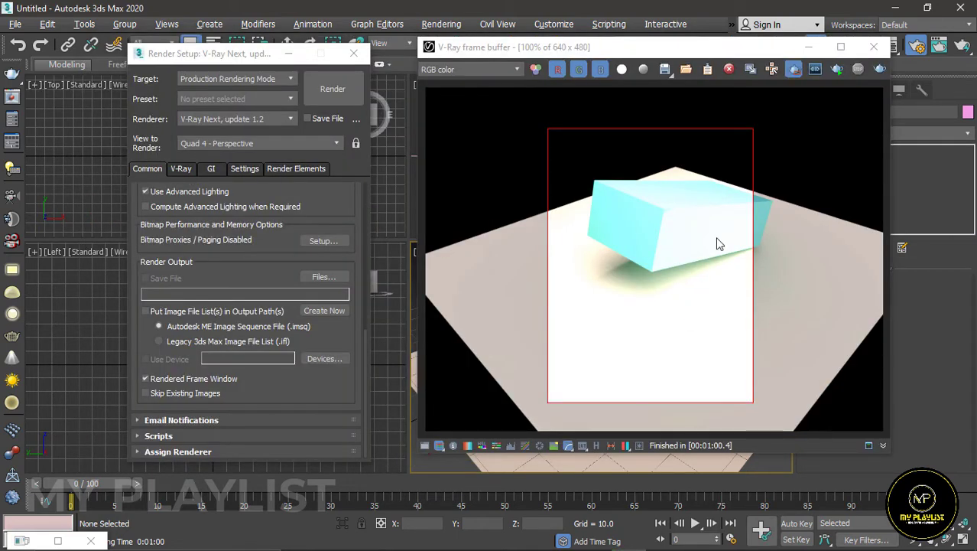
Step: Toggle the render region off and on, and redraw it smaller around most of the box
{"action": "left_click", "coordinate": [796, 73]}
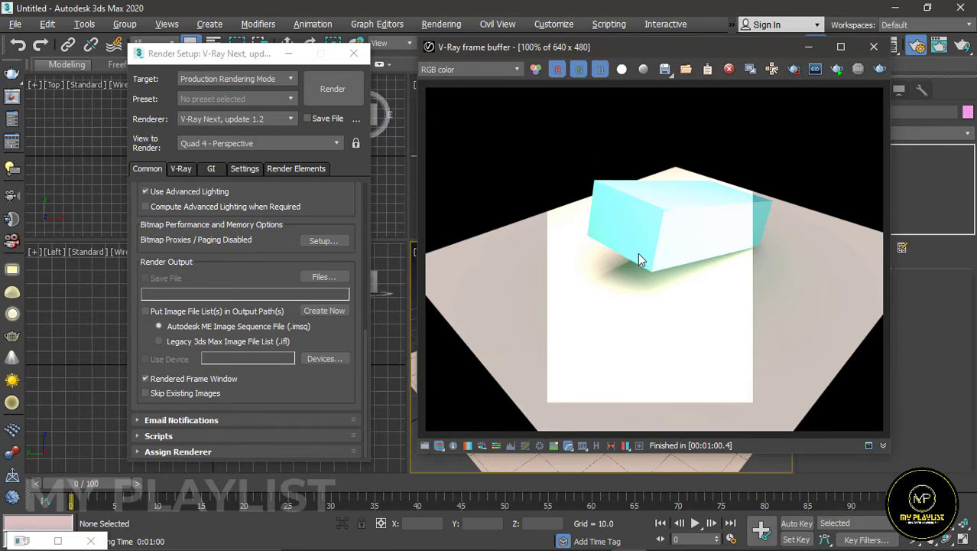
{"action": "left_click", "coordinate": [794, 70]}
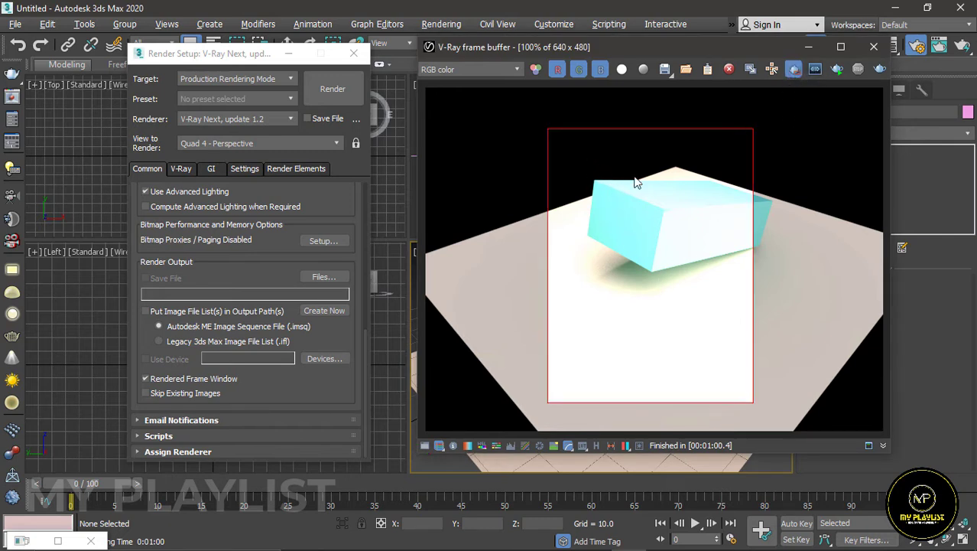
{"action": "left_click_drag", "start_coordinate": [567, 137], "coordinate": [717, 356]}
Step: Set the Reinhard color mapping multiplier to 0.5 in the V-Ray render settings
{"action": "left_click", "coordinate": [182, 172]}
{"action": "scroll", "coordinate": [205, 384], "scroll_direction": "down", "scroll_amount": 3}
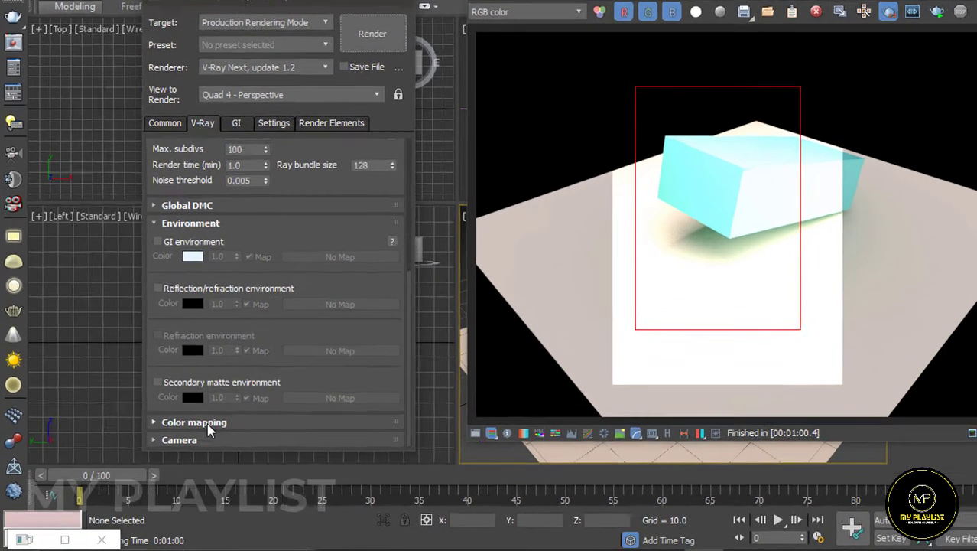
{"action": "left_click", "coordinate": [175, 435]}
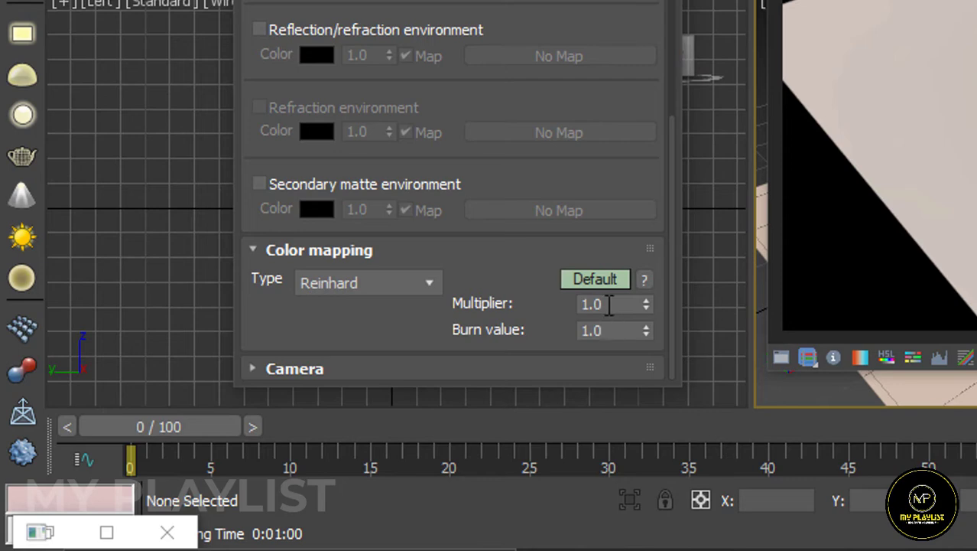
{"action": "double_click", "coordinate": [608, 304]}
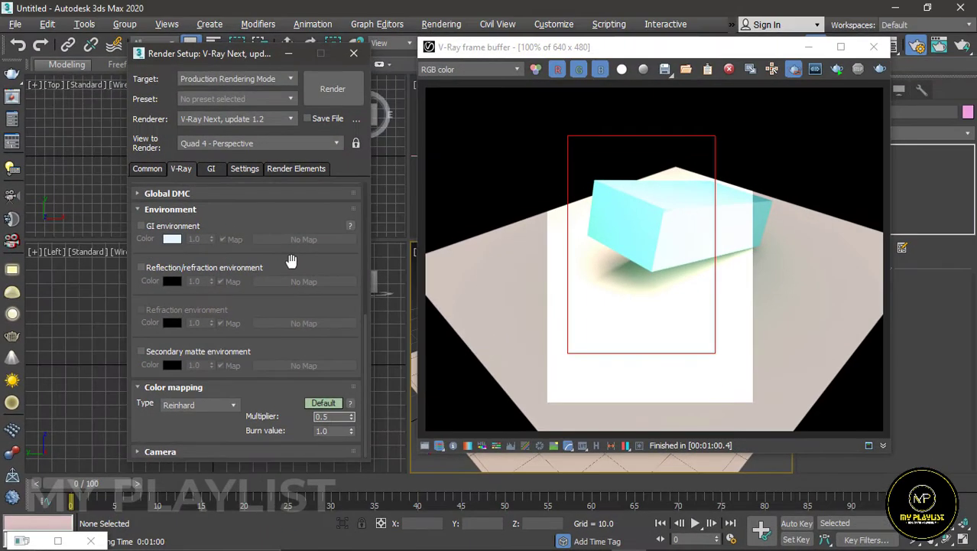
Step: Render the smaller region with the reduced color mapping multiplier and stop the render
{"action": "left_click", "coordinate": [348, 99]}
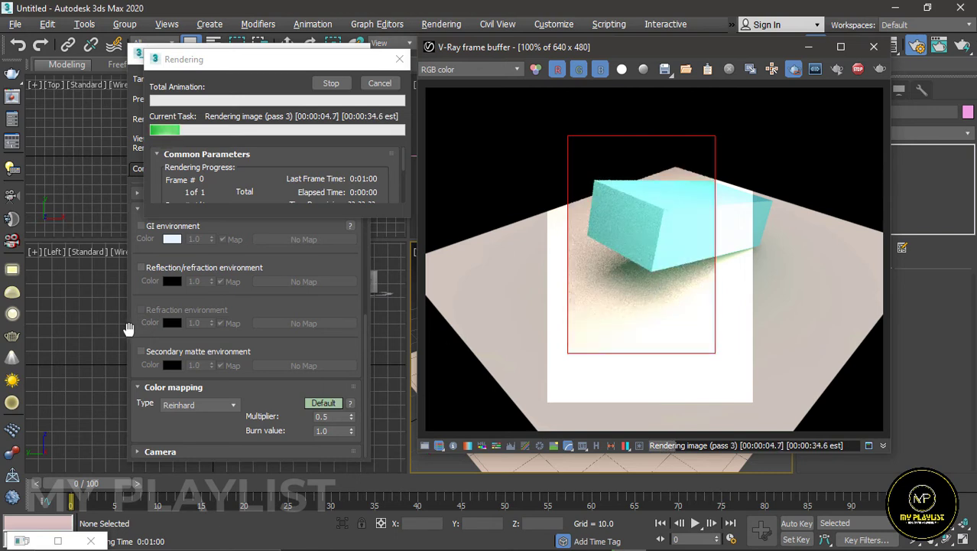
{"action": "left_click", "coordinate": [337, 85]}
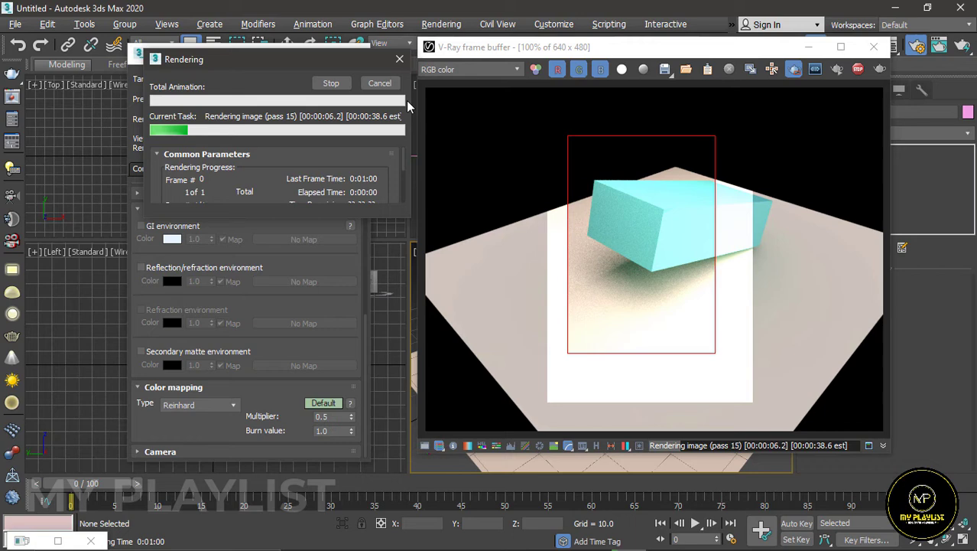
{"action": "left_click", "coordinate": [337, 83]}
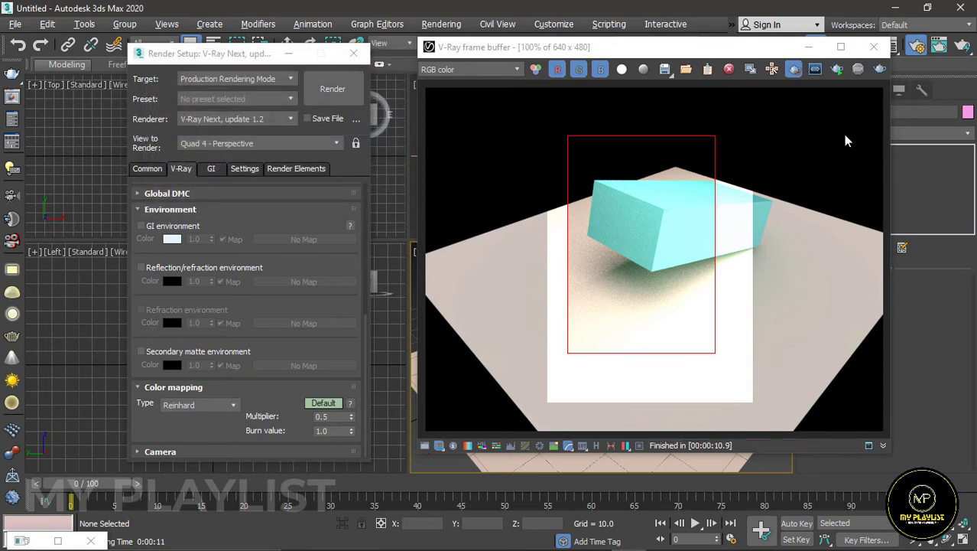